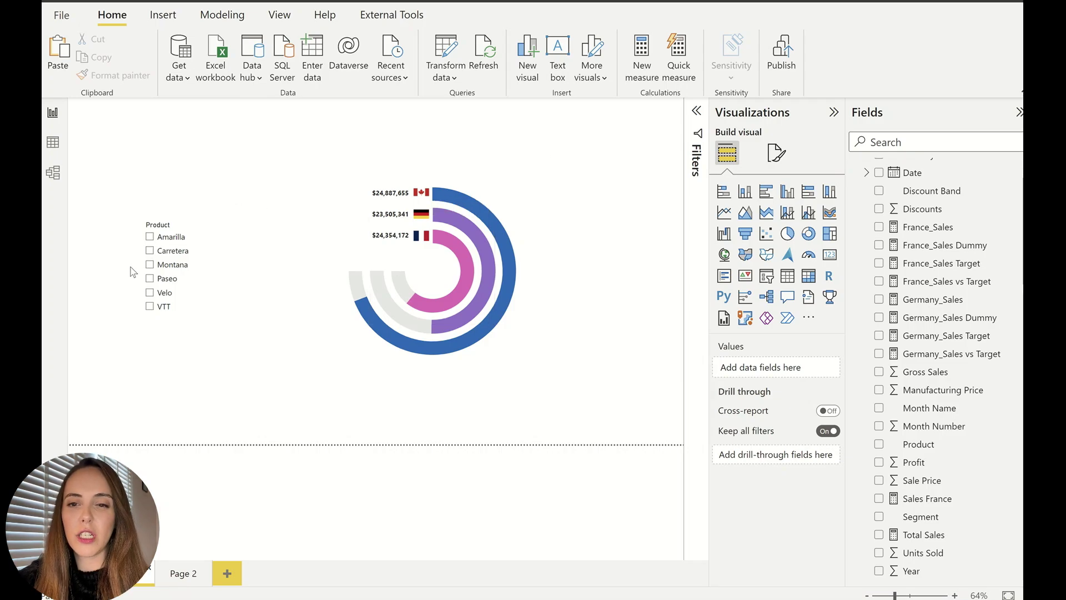
Filter the radial chart by Paseo, VTT, Amarilla and Montana, then clear the product filter.
left_click(162, 279)
left_click(162, 307)
left_click(171, 237)
left_click(172, 264)
left_click(171, 264)
left_click(232, 422)
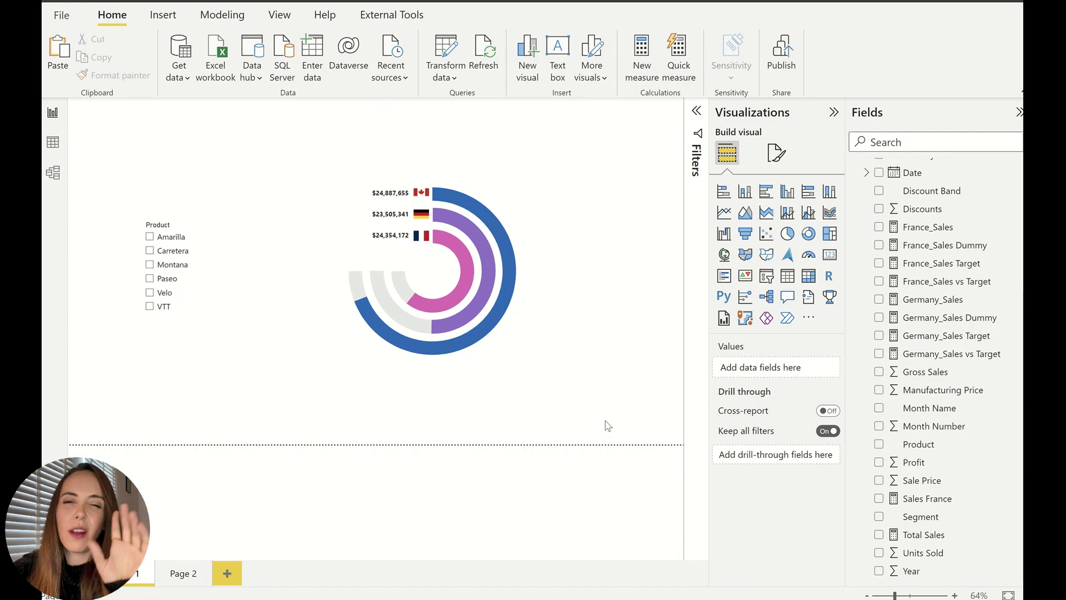
Add a blank donut chart to Page 2 and enlarge it across most of the canvas.
left_click(182, 575)
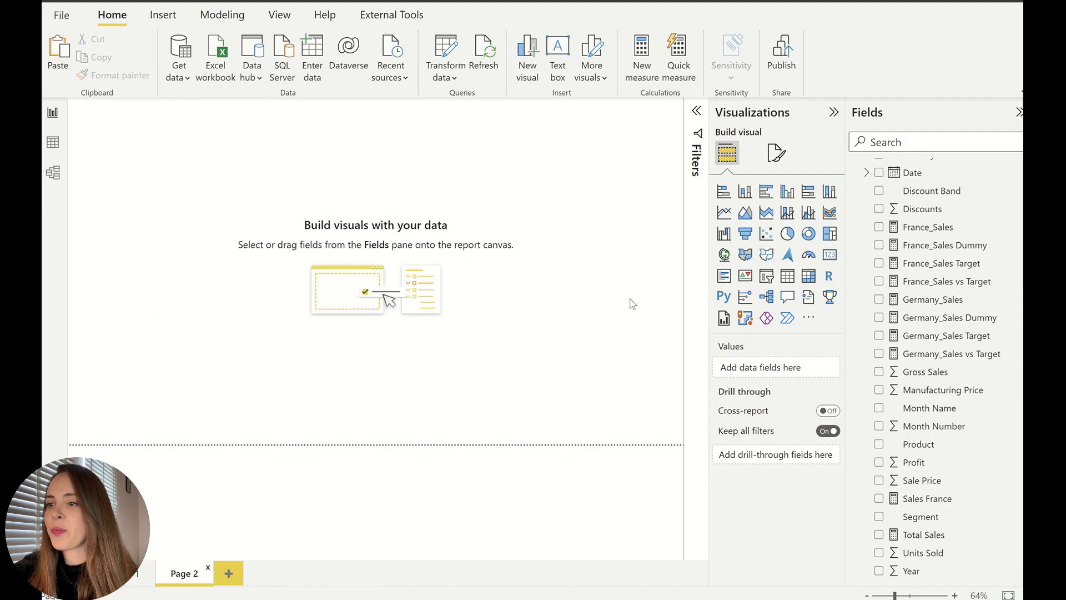
left_click(808, 233)
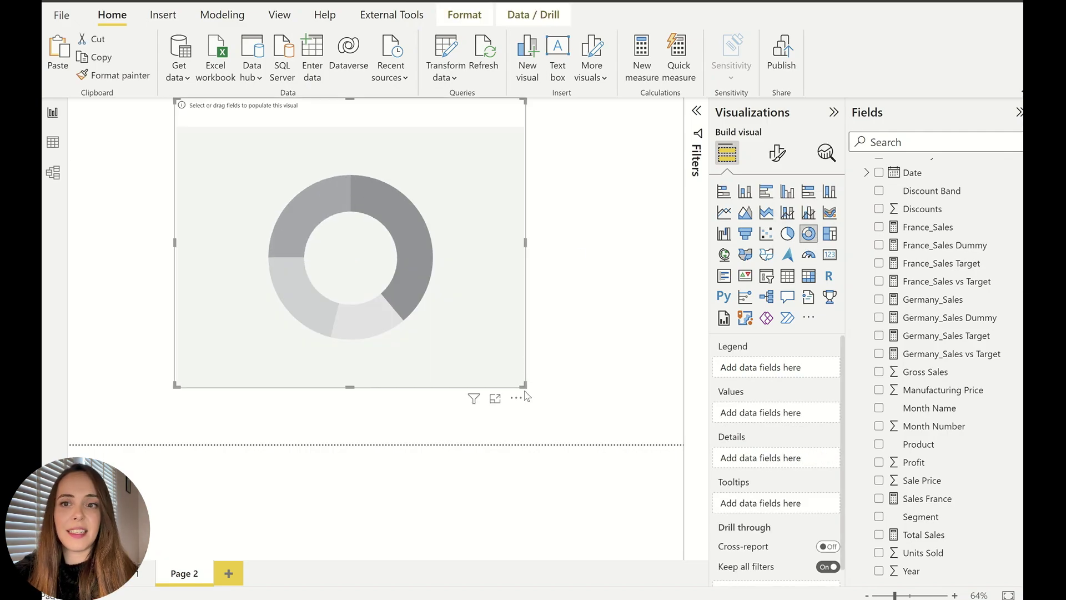
left_click_drag(522, 384, 602, 443)
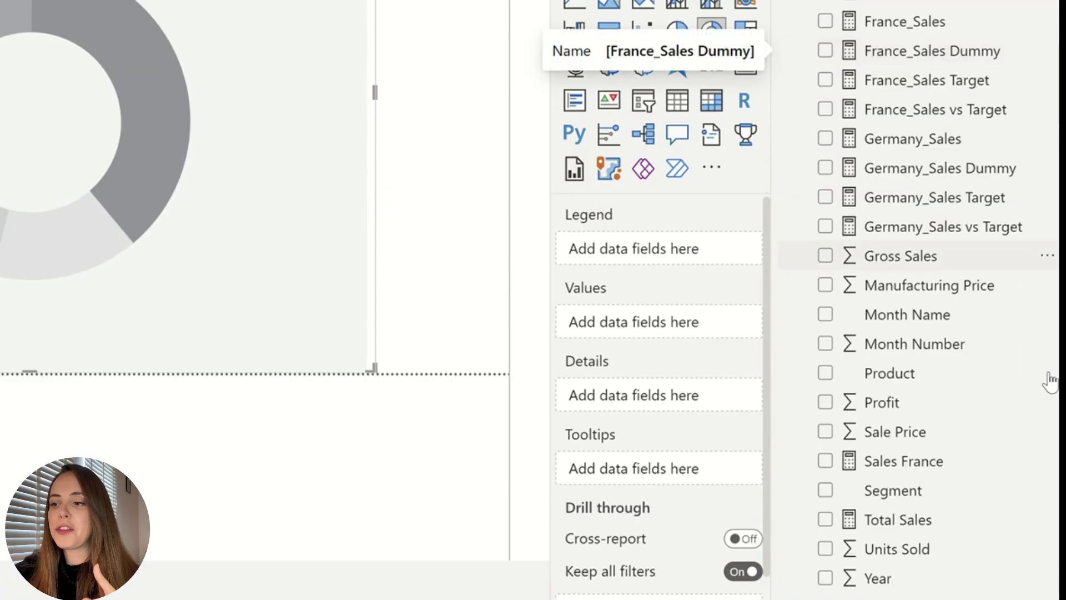
scroll(944, 100, "up", 5)
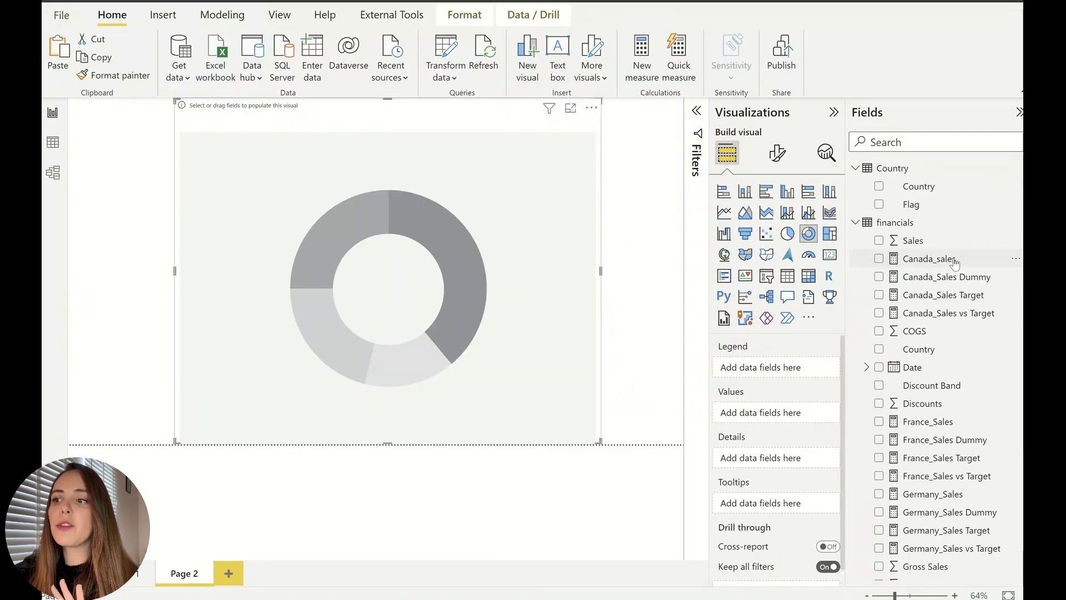
Review the Canada_sales DAX, add it as the donut's value, then view Canada_Sales Target.
left_click(928, 75)
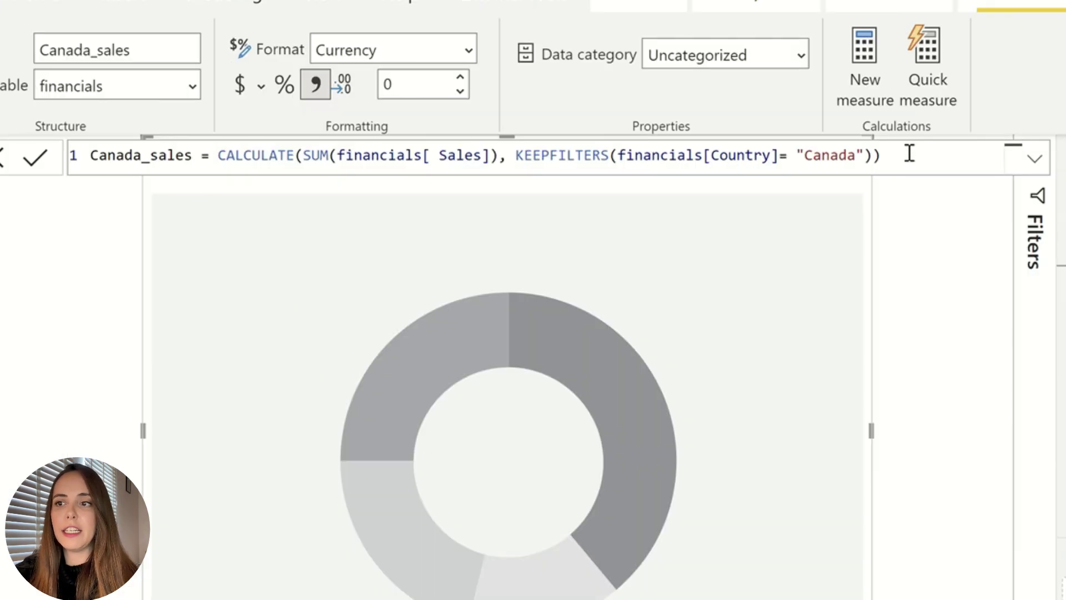
left_click(909, 153)
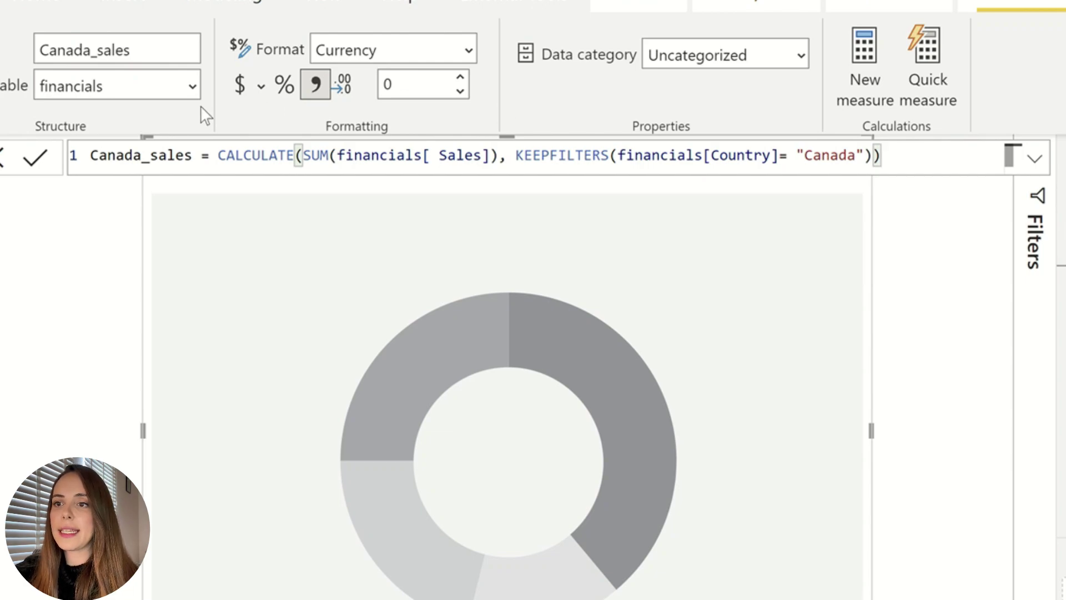
left_click_drag(813, 156, 864, 155)
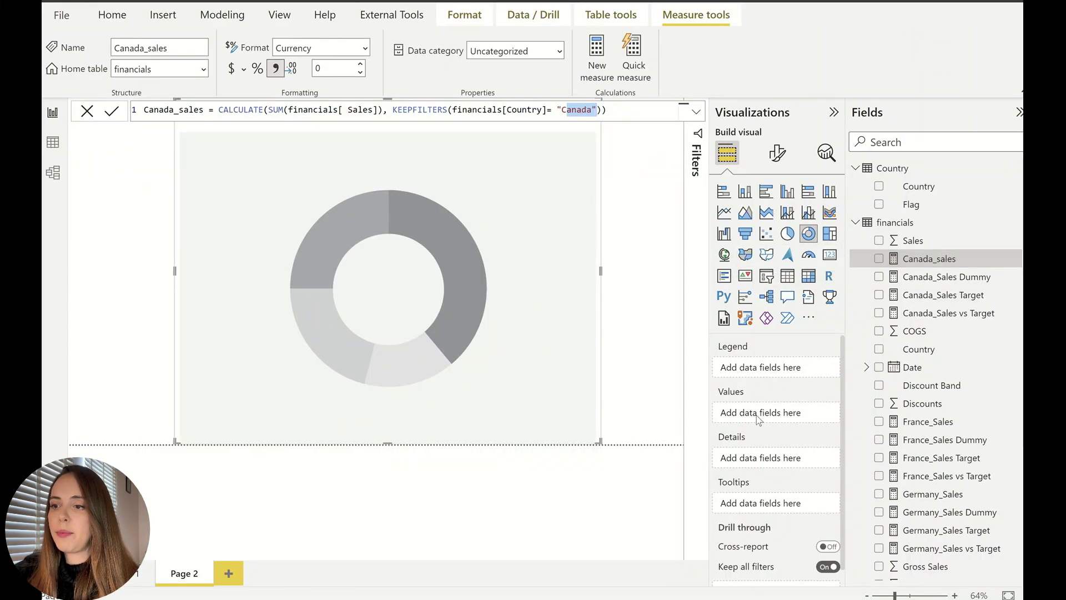
left_click_drag(929, 259, 769, 412)
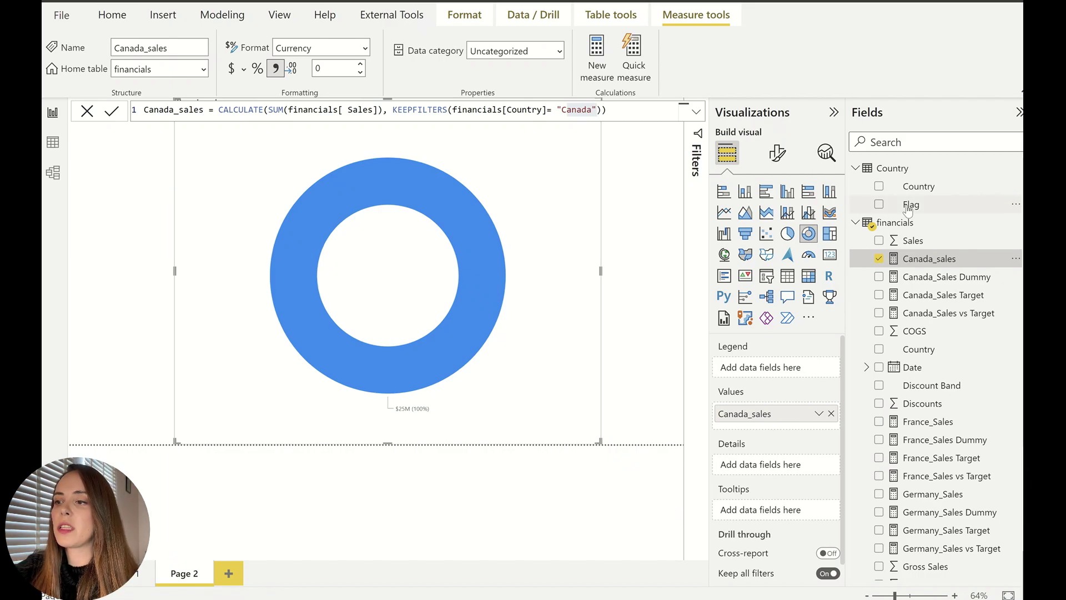
left_click(966, 295)
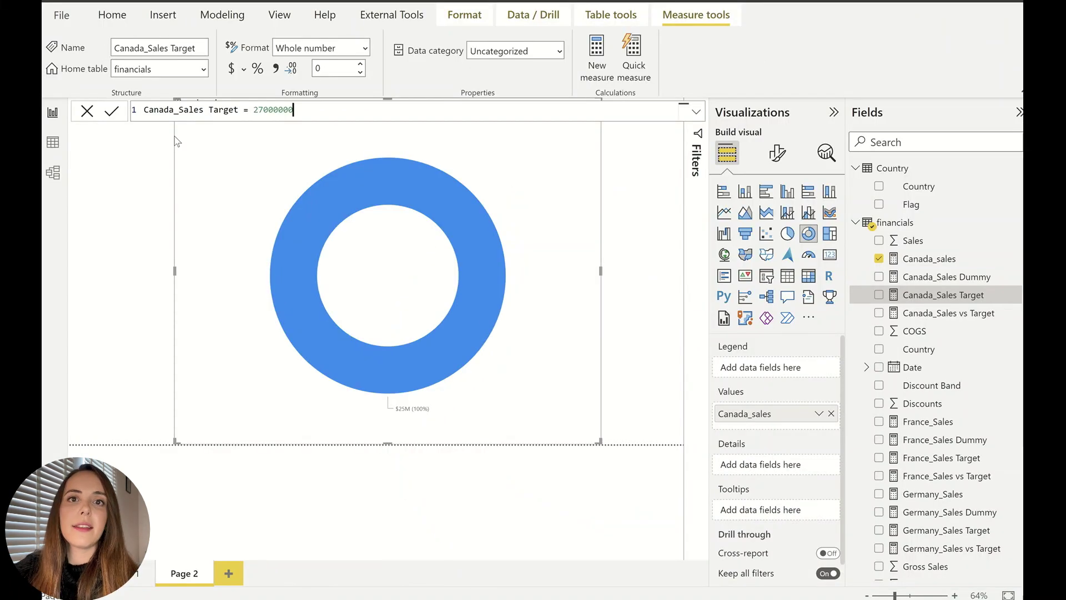
Highlight the 27000000 target value and compare it against the Canada_sales formula.
left_click(254, 109)
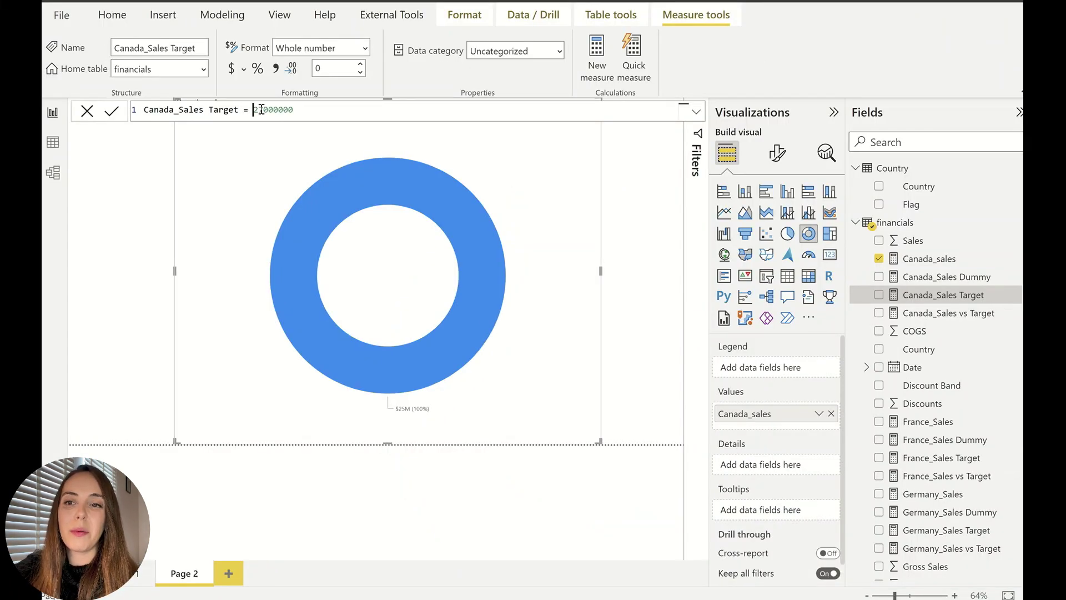
double_click(261, 110)
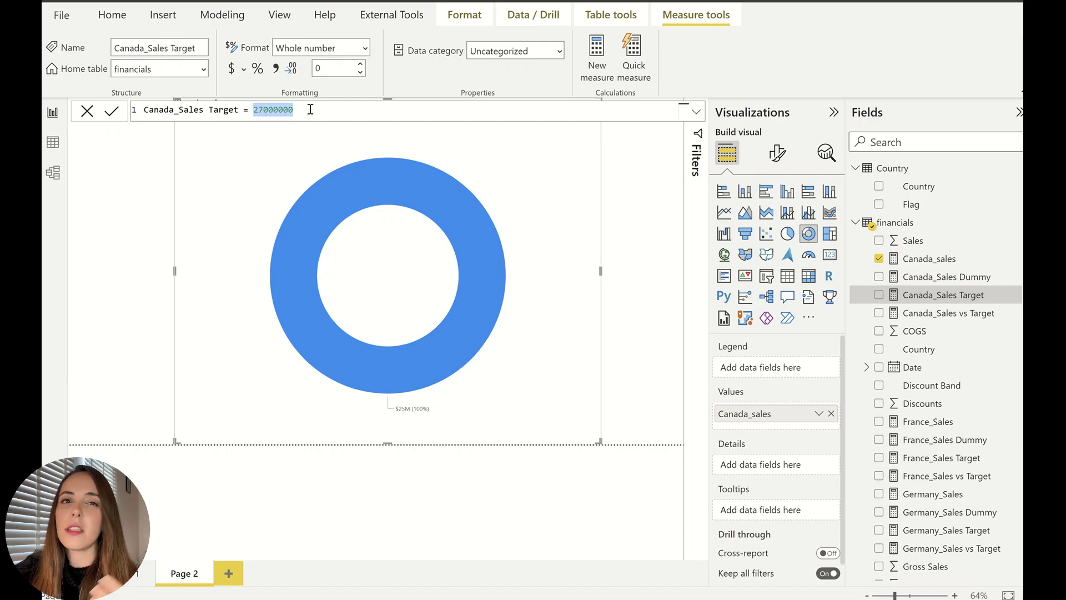
left_click(255, 109)
left_click_drag(256, 109, 322, 109)
mouse_move(500, 241)
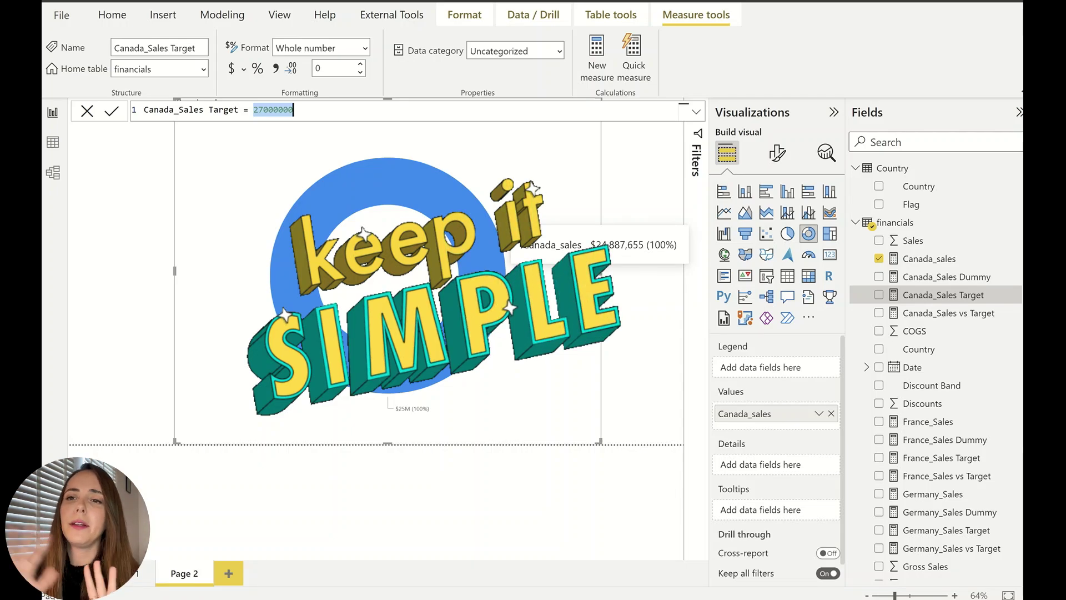
left_click(944, 261)
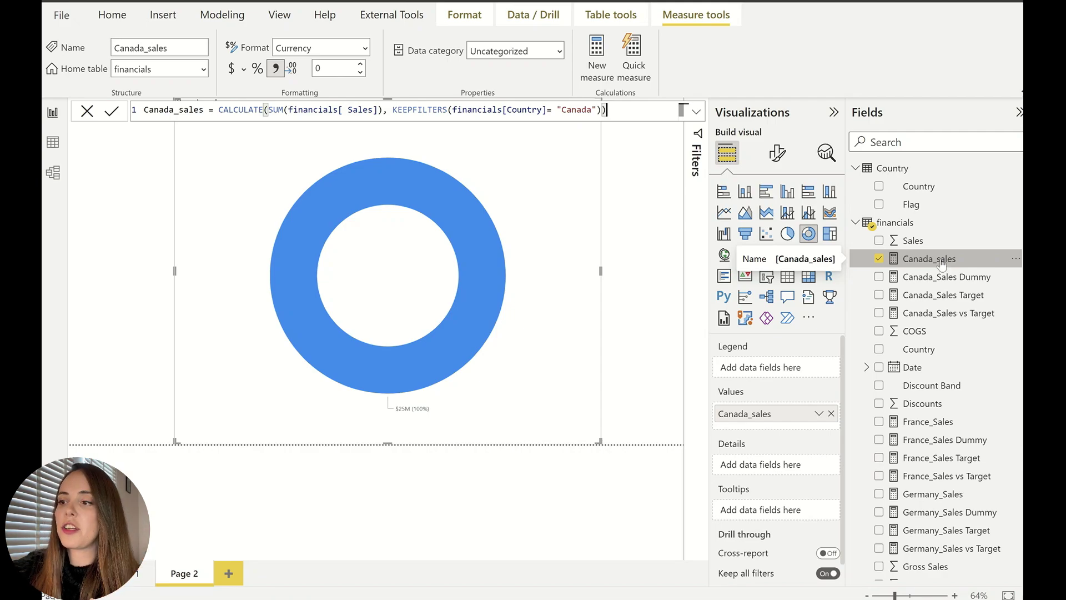
left_click(955, 297)
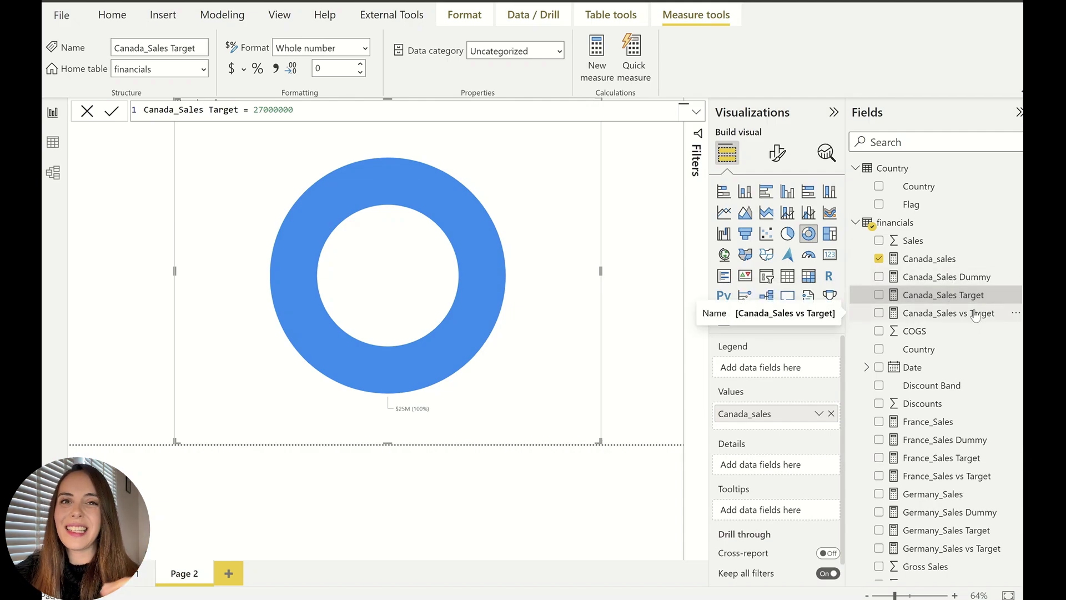
Walk through the Canada_Sales vs Target DAX lines 2 and 4, then add it as the donut's second value.
left_click(976, 315)
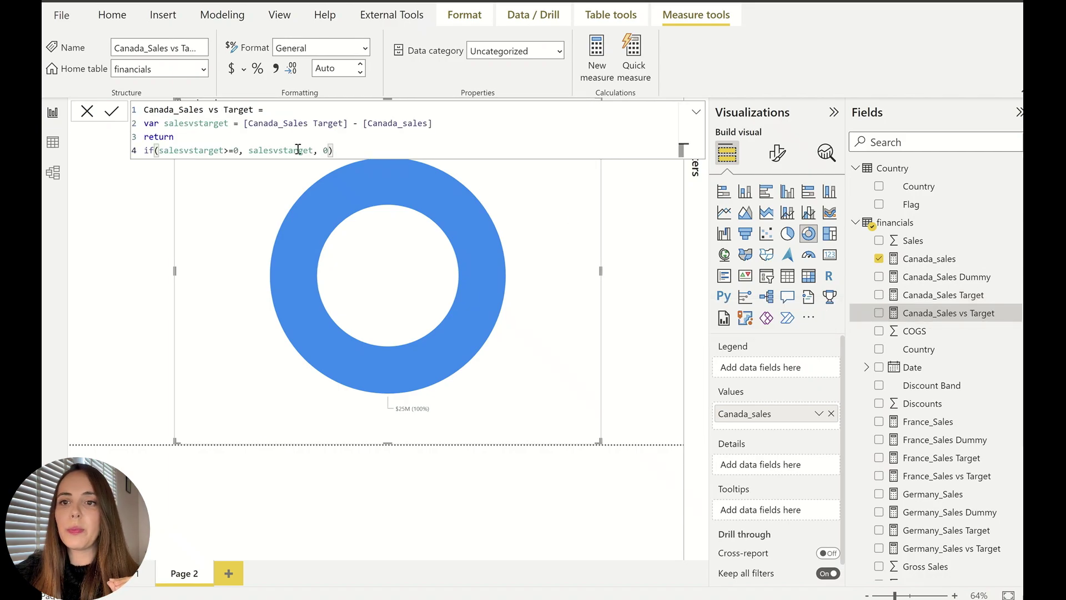
left_click(423, 122)
left_click_drag(433, 123, 238, 124)
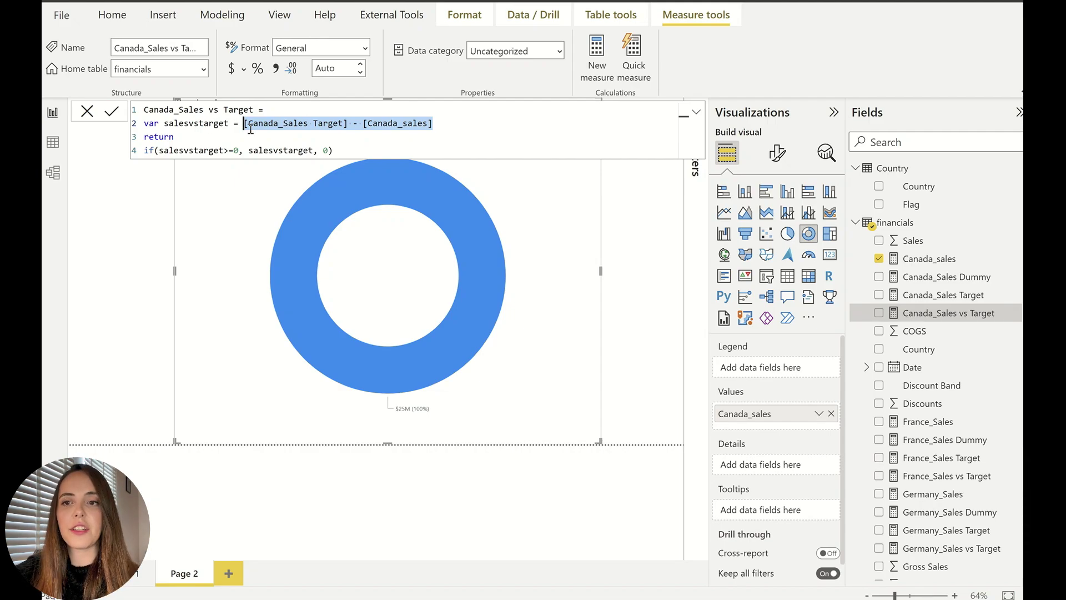
left_click_drag(336, 151, 146, 149)
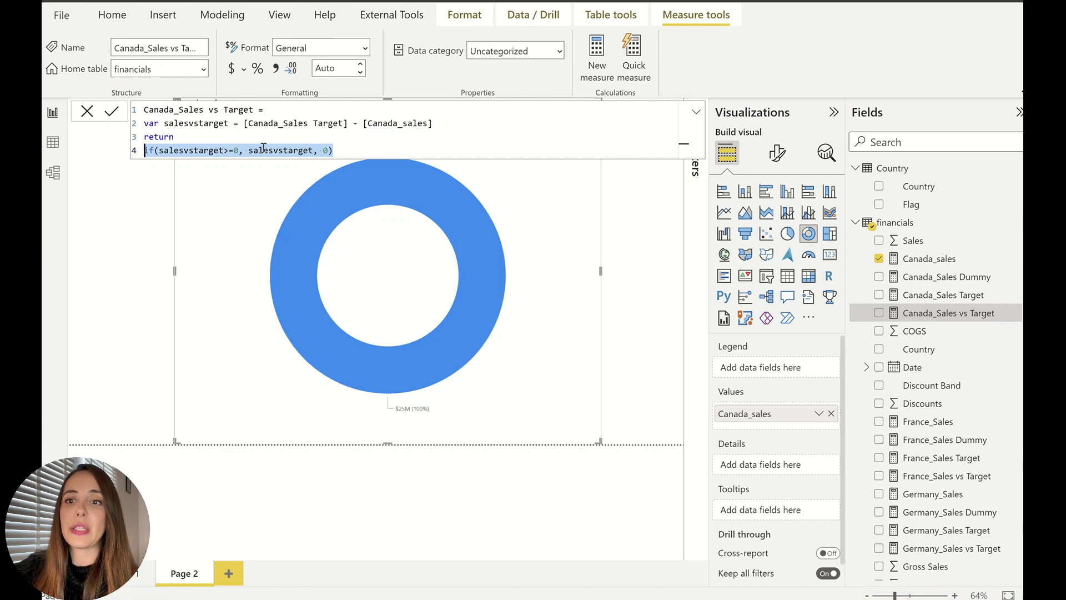
left_click(387, 151)
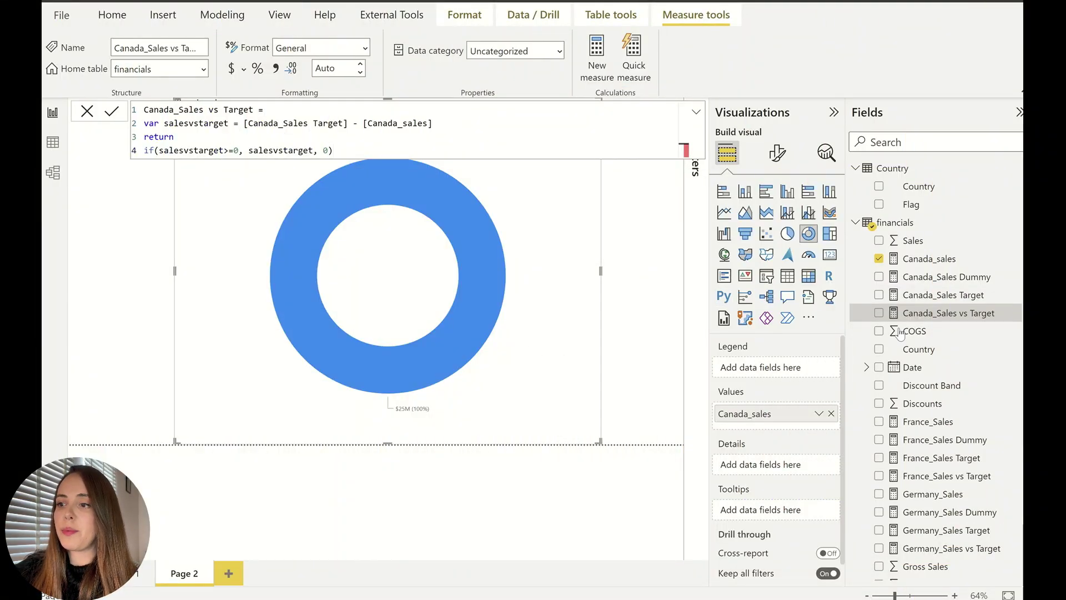
left_click_drag(966, 314, 784, 426)
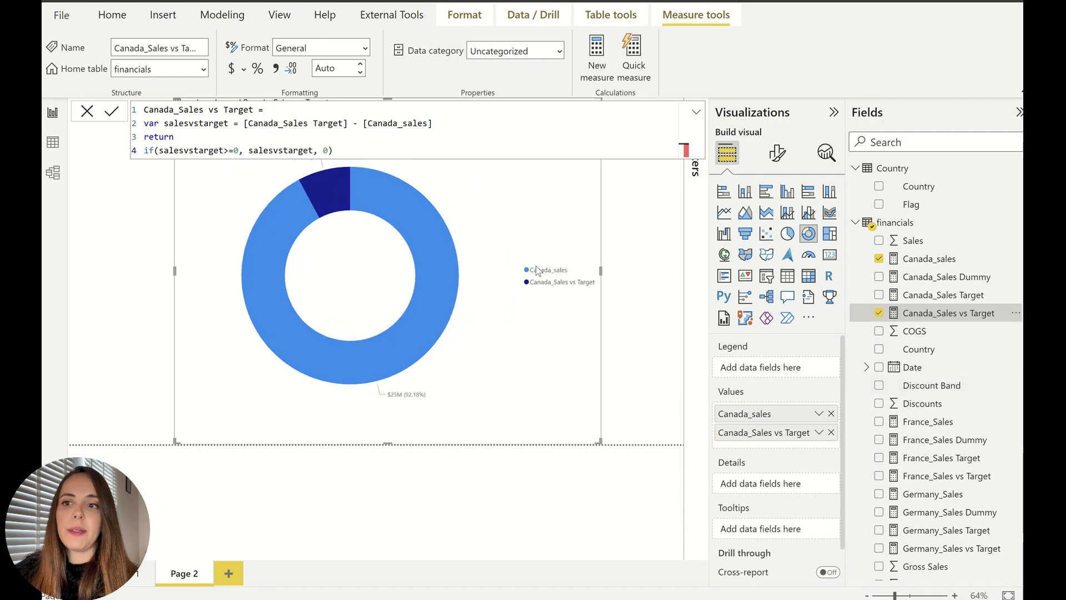
left_click(629, 247)
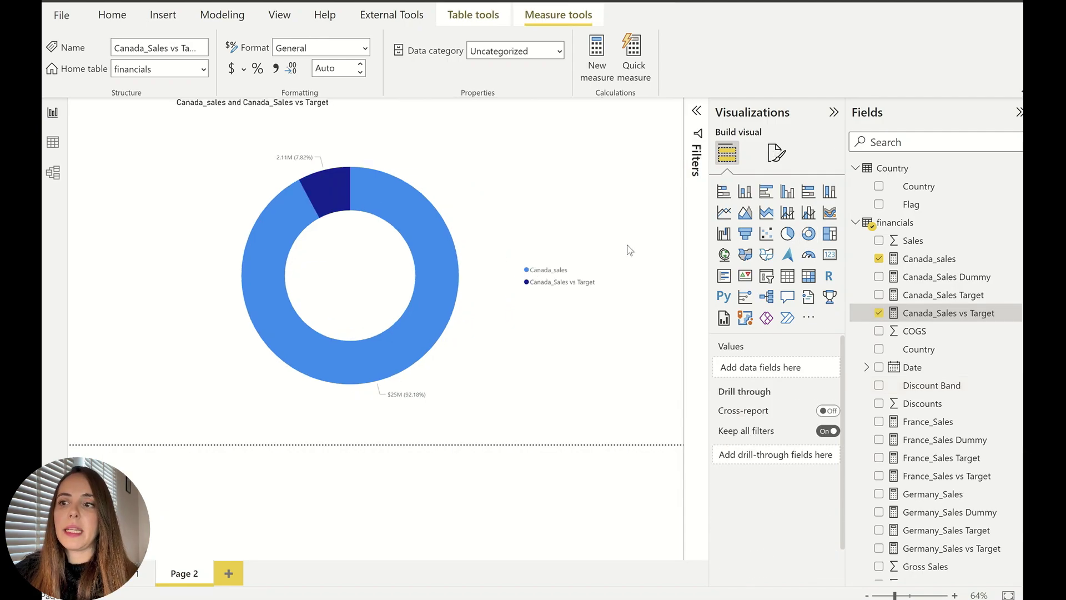
left_click(133, 574)
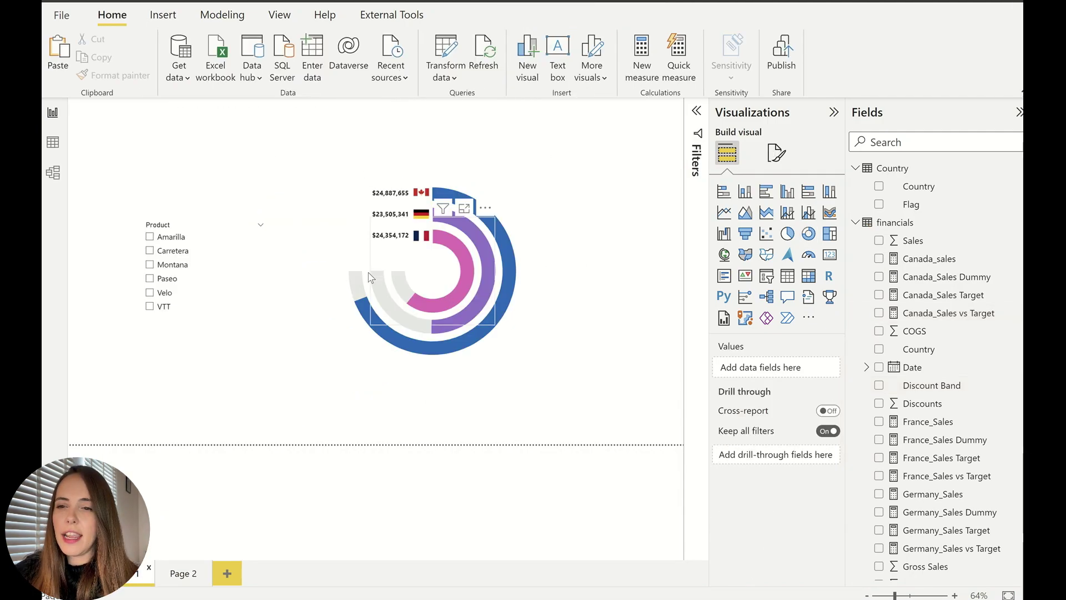
mouse_move(395, 276)
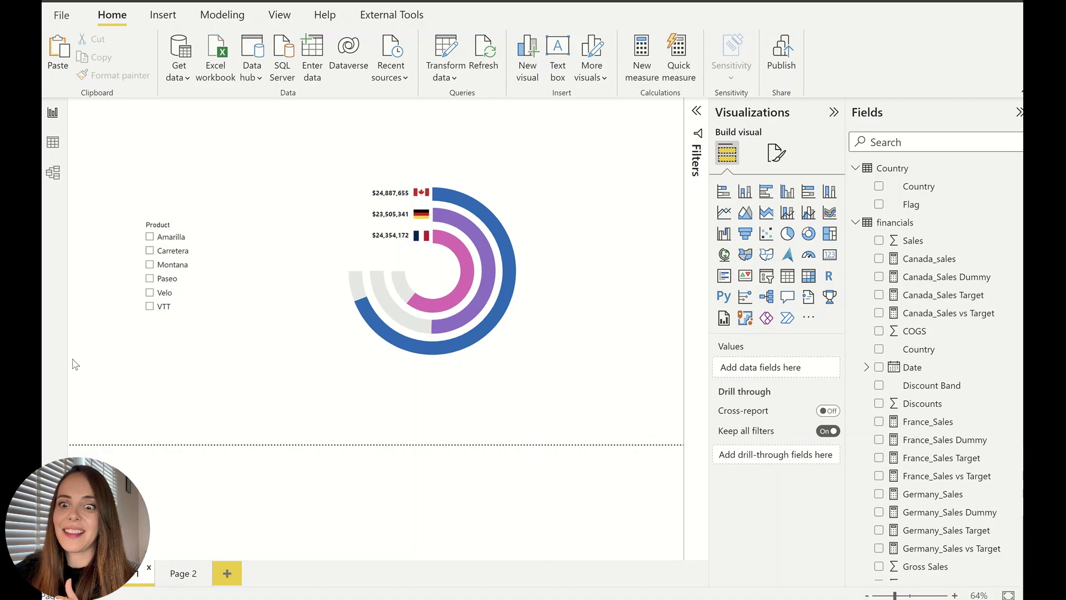
left_click(181, 578)
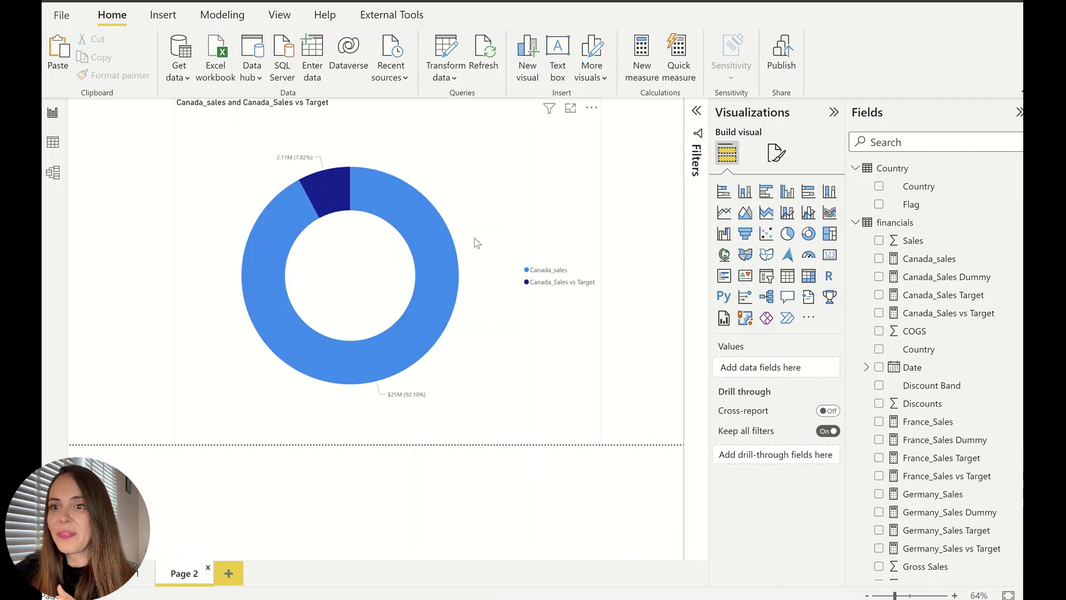
left_click(507, 200)
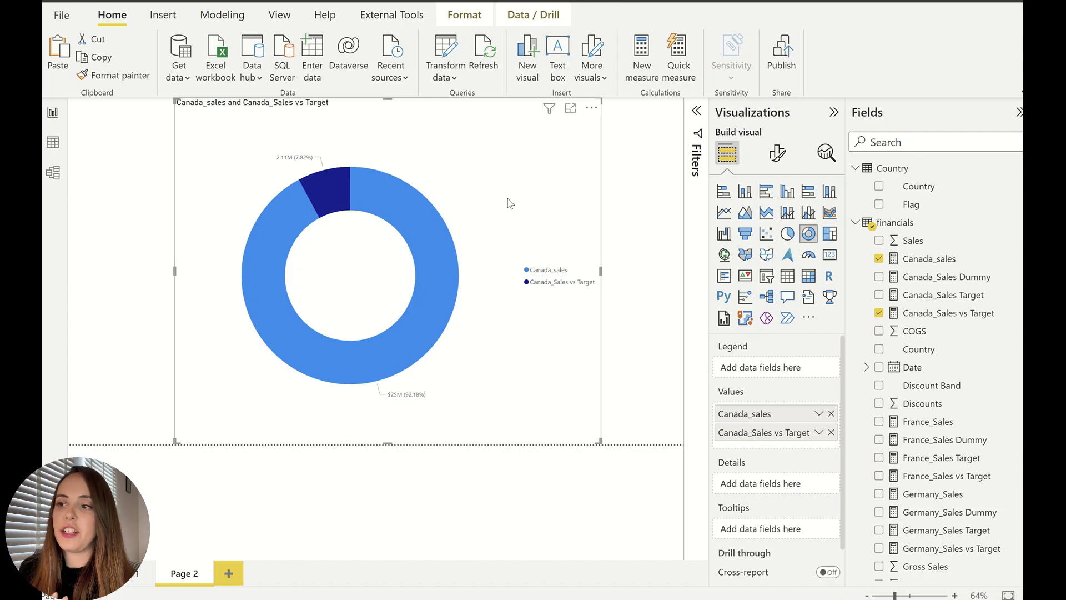
Review the Canada_Sales Dummy formula and add it as the donut's third value.
left_click(939, 278)
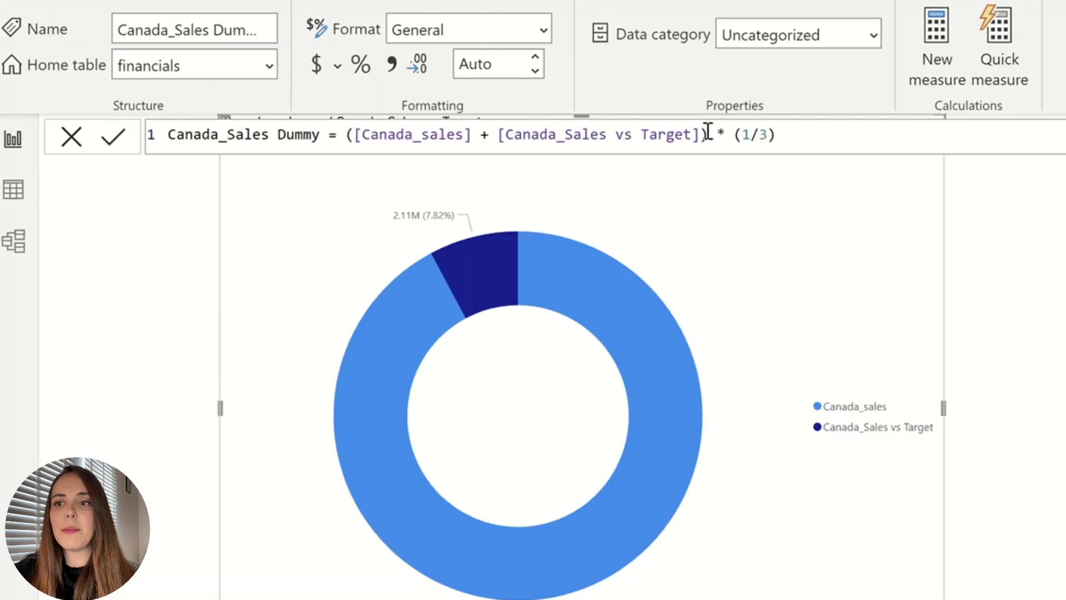
left_click_drag(708, 135, 371, 134)
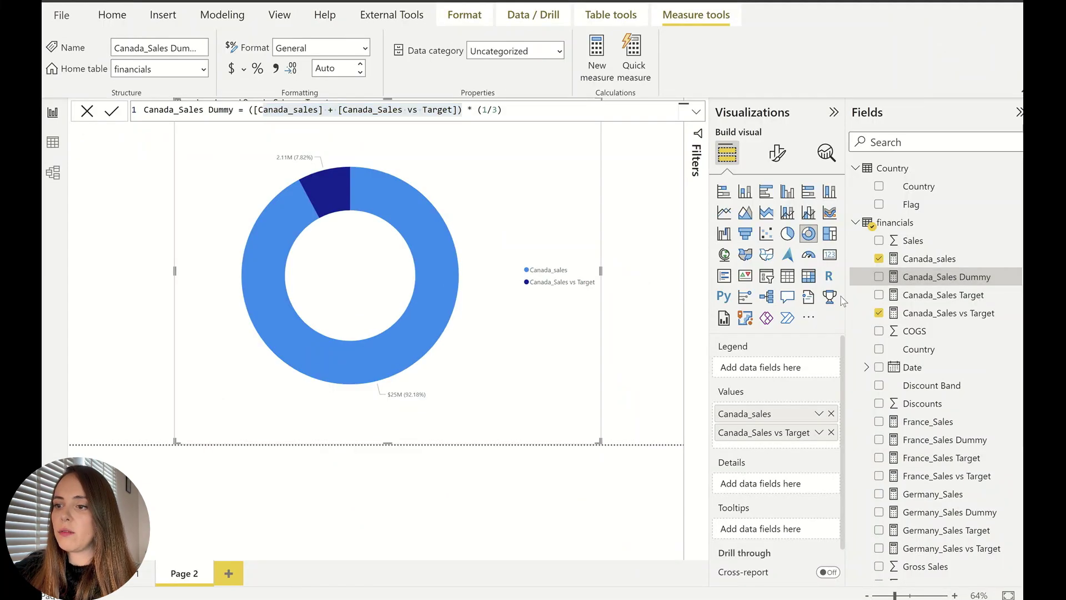
left_click_drag(930, 277, 754, 442)
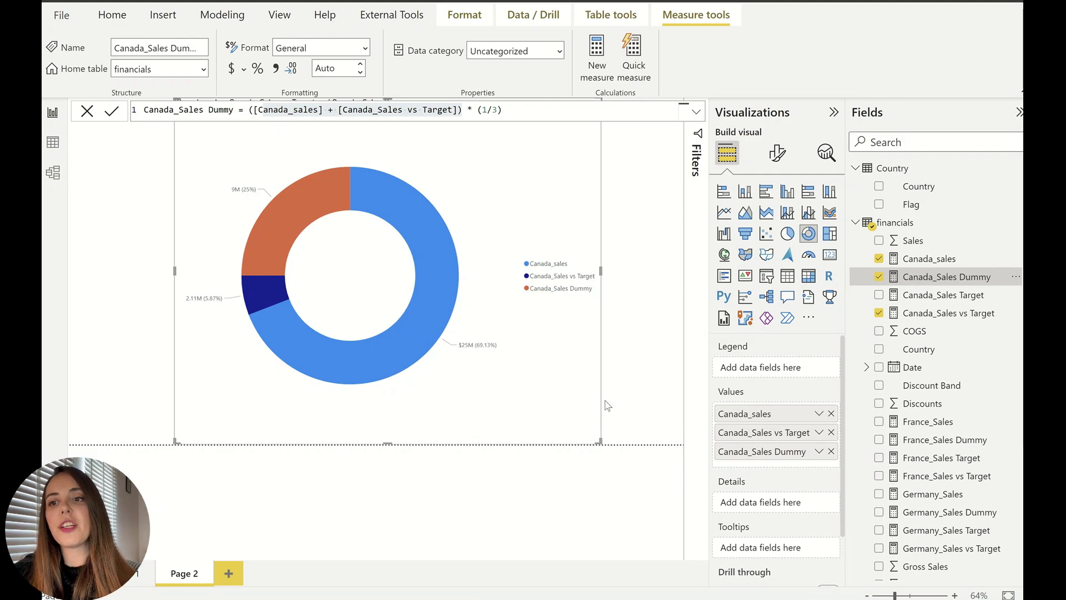
Resize the Canada donut and move it up and left, then reselect it.
left_click_drag(598, 440, 404, 333)
left_click_drag(348, 178, 241, 168)
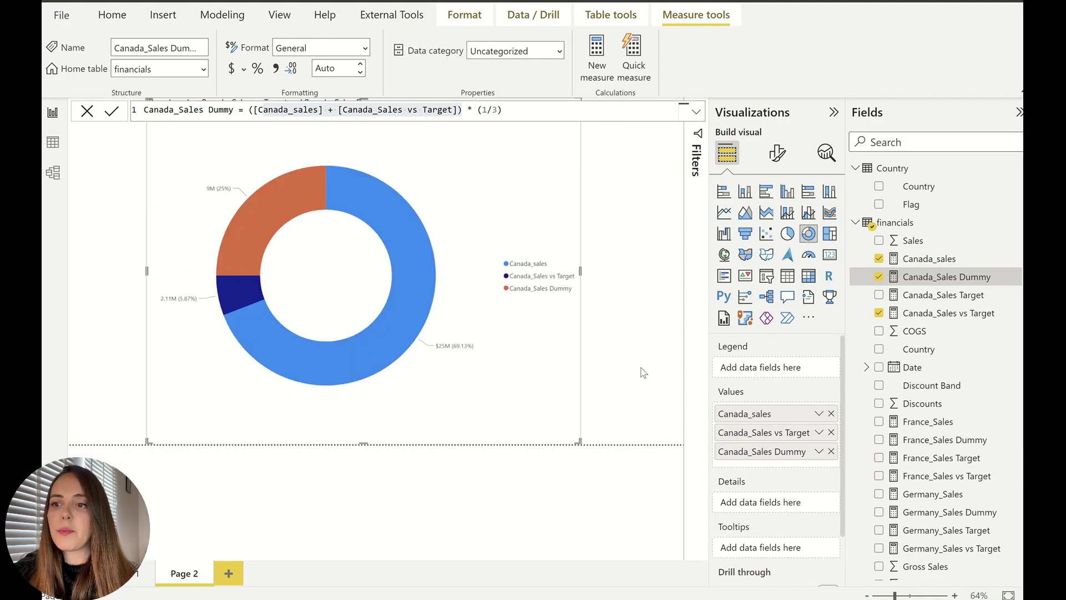
left_click(637, 374)
left_click(516, 171)
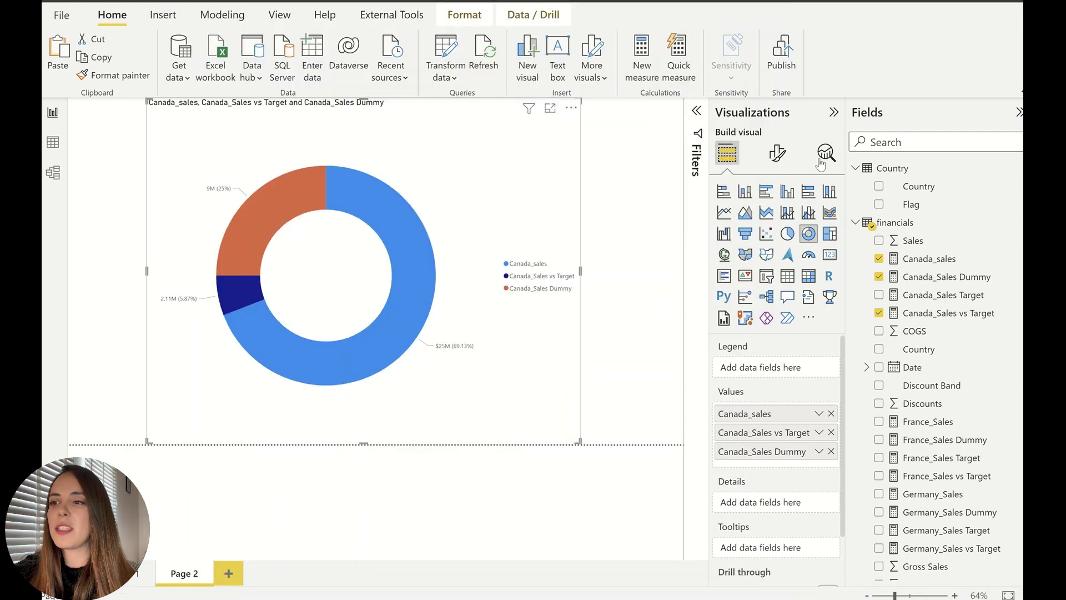
Turn on the donut's background and turn off its title, tooltips, header icons and data labels.
left_click(779, 156)
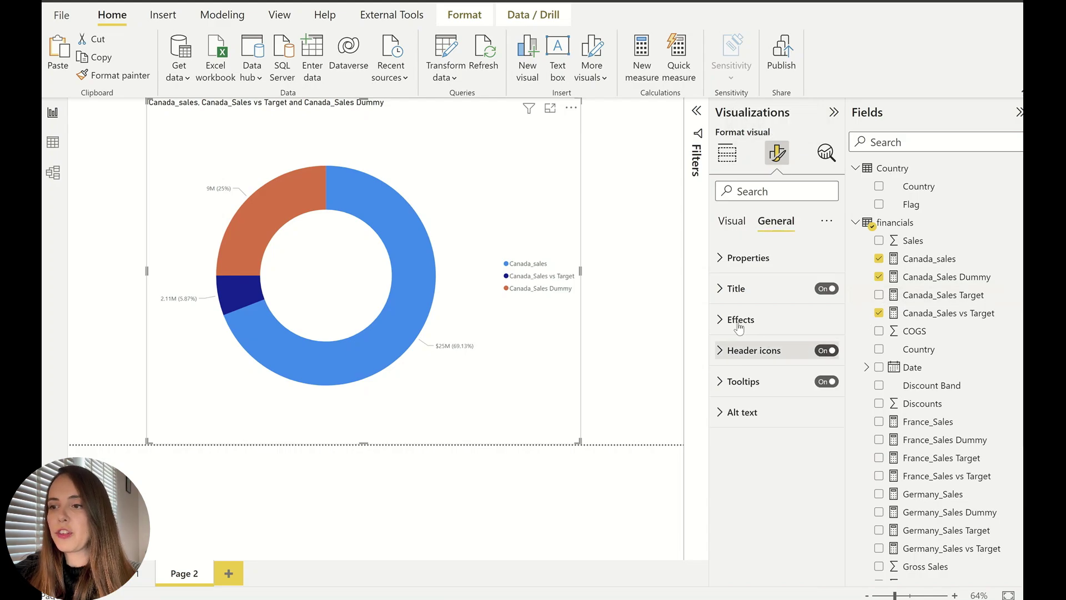
left_click(741, 319)
left_click(820, 351)
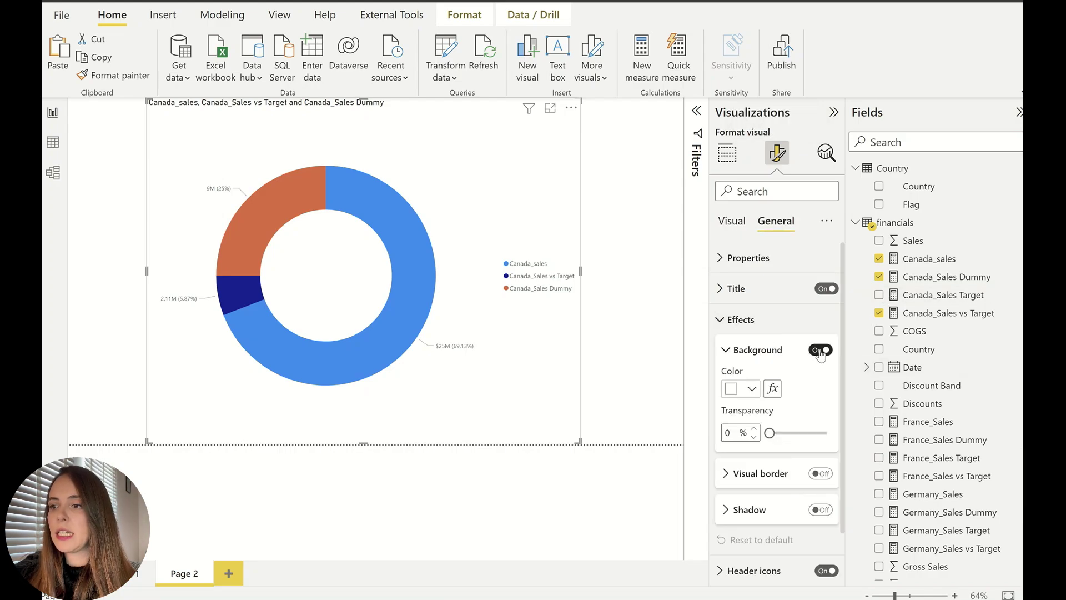
left_click(772, 322)
left_click(826, 289)
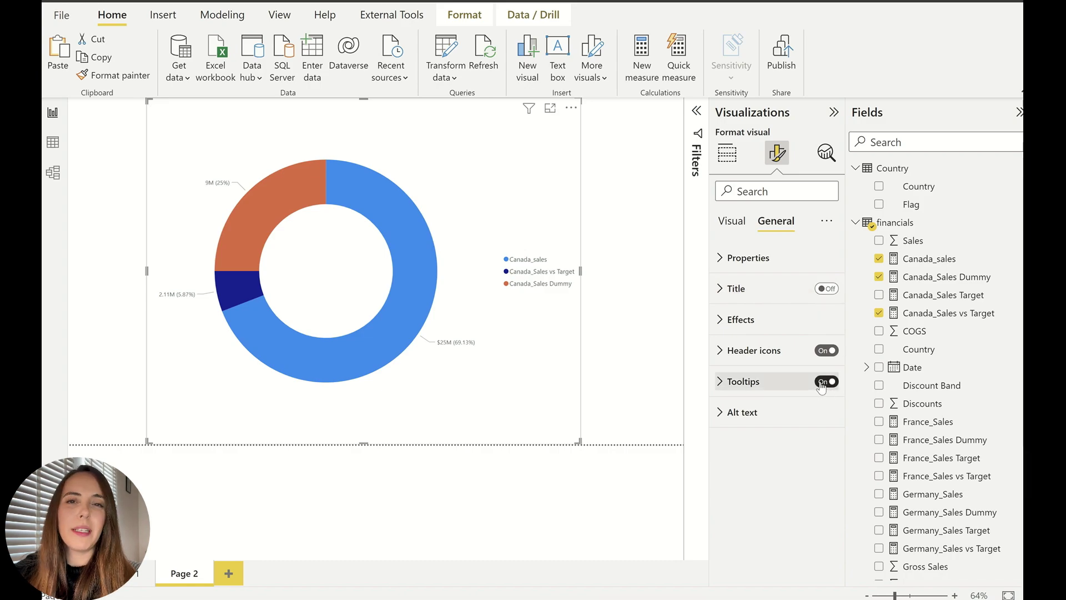
mouse_move(346, 350)
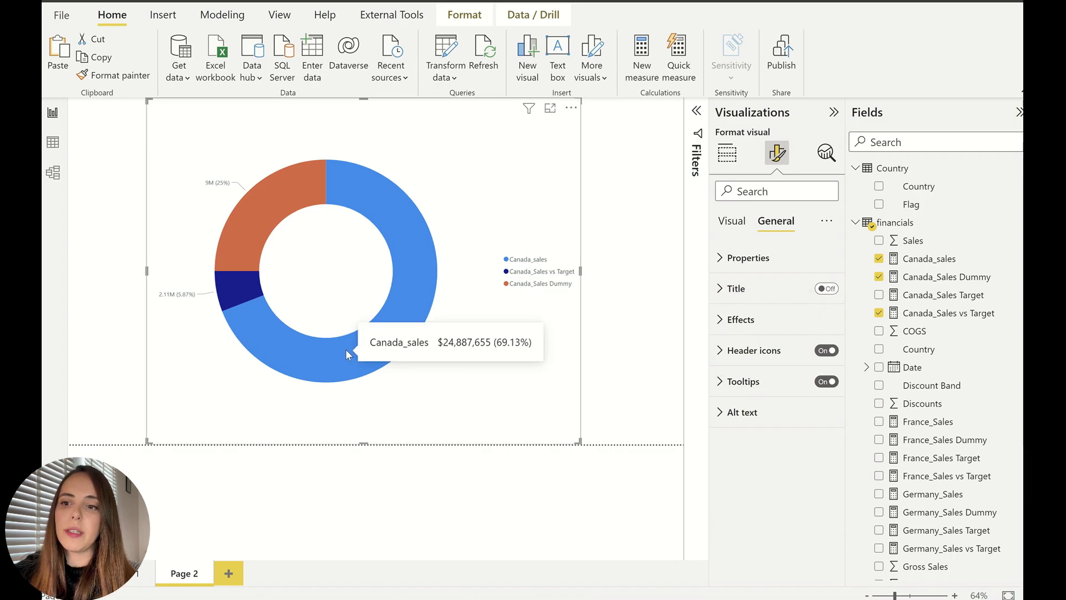
left_click(827, 381)
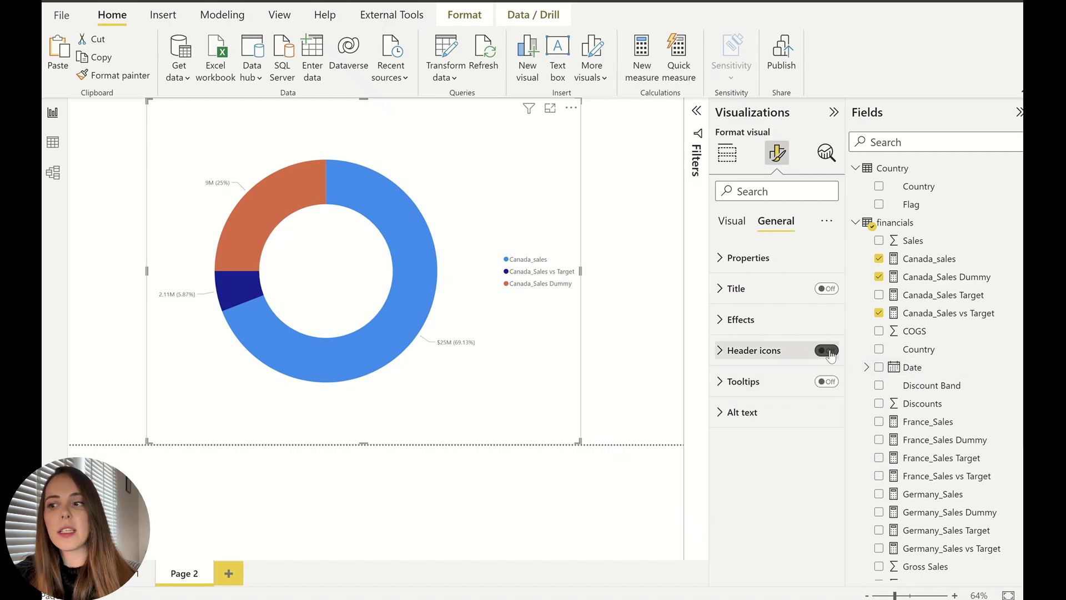
left_click(826, 351)
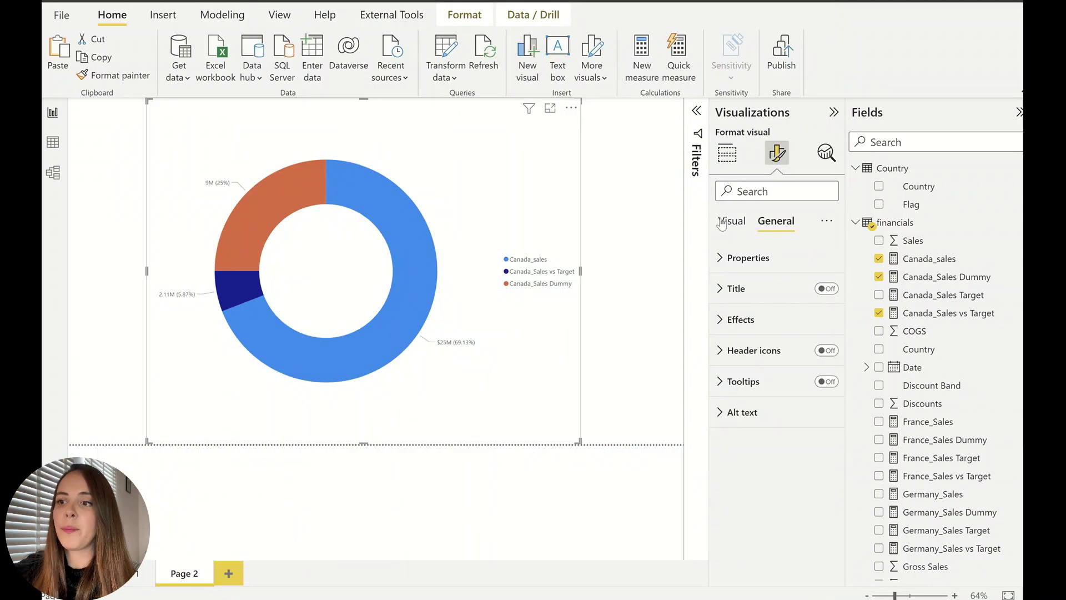
left_click(732, 221)
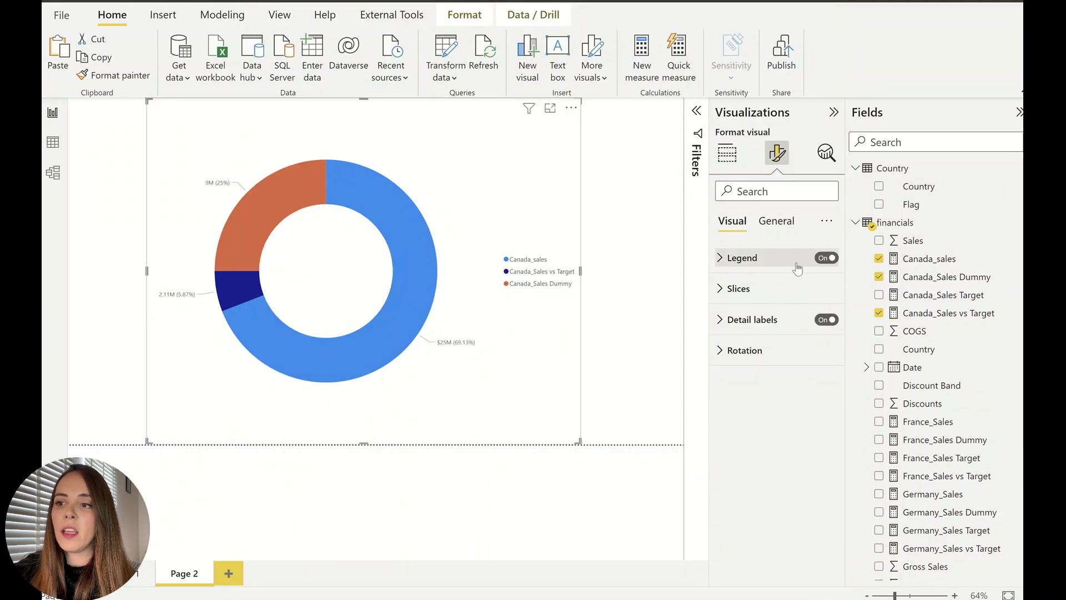
left_click(826, 320)
Hide the donut's legend, then move it left and shrink it.
left_click(827, 258)
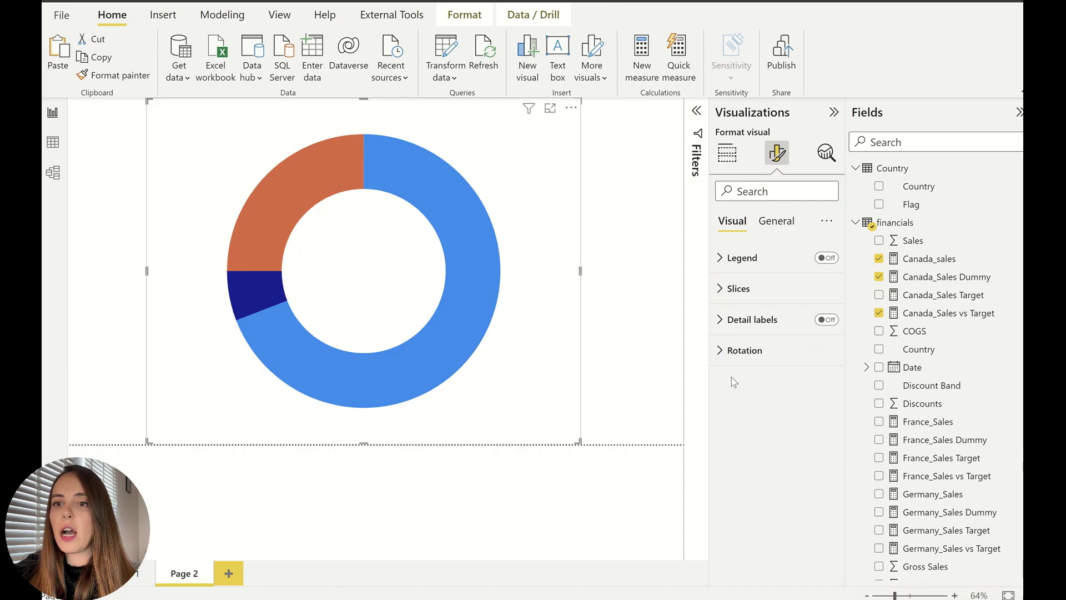
left_click_drag(542, 374, 483, 364)
left_click_drag(524, 444, 447, 390)
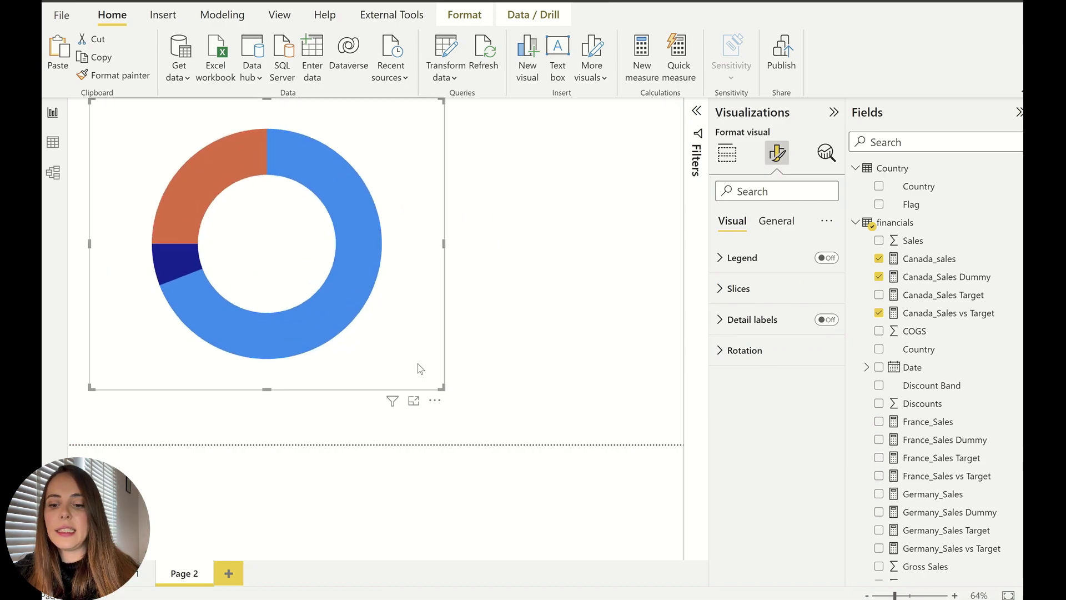
Duplicate the donut, place the copy at right, and review the France_Sales formula.
key("ctrl+c")
key("ctrl+v")
left_click_drag(440, 350, 650, 363)
scroll(952, 405, "down", 3)
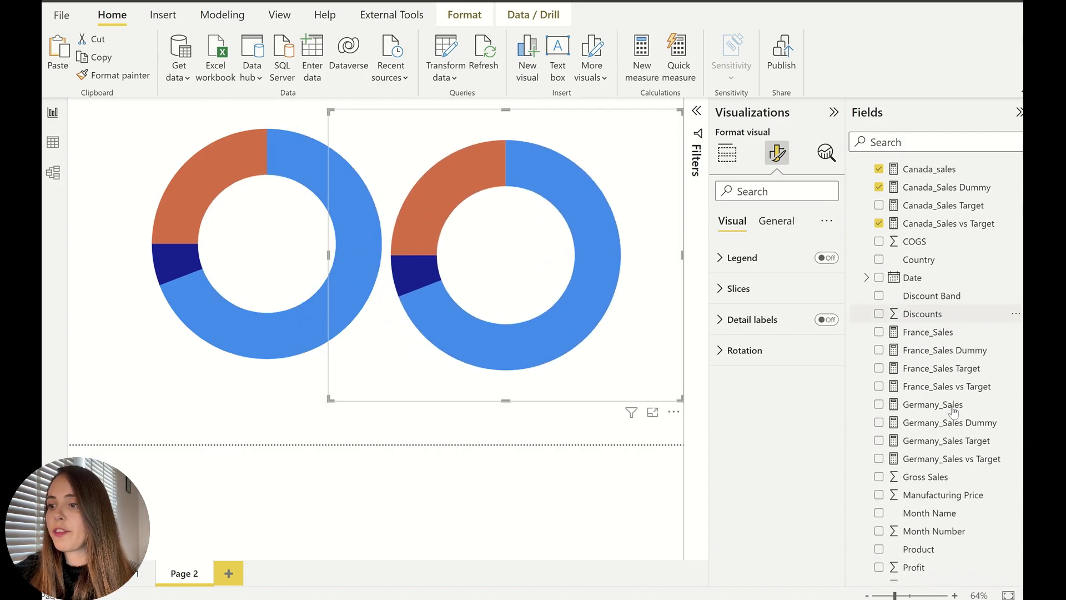
left_click(727, 153)
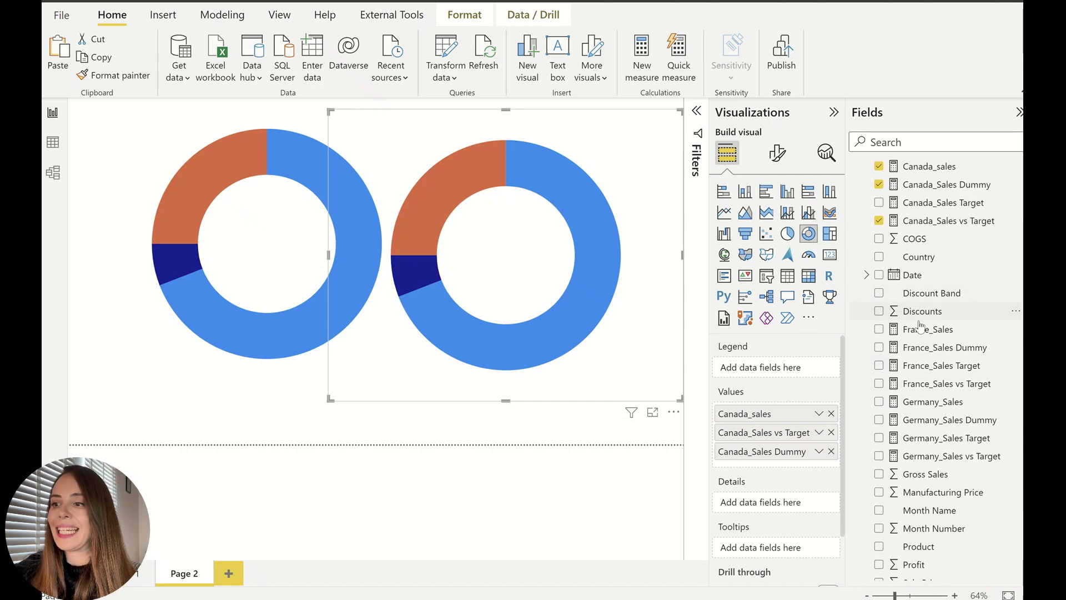
left_click(960, 332)
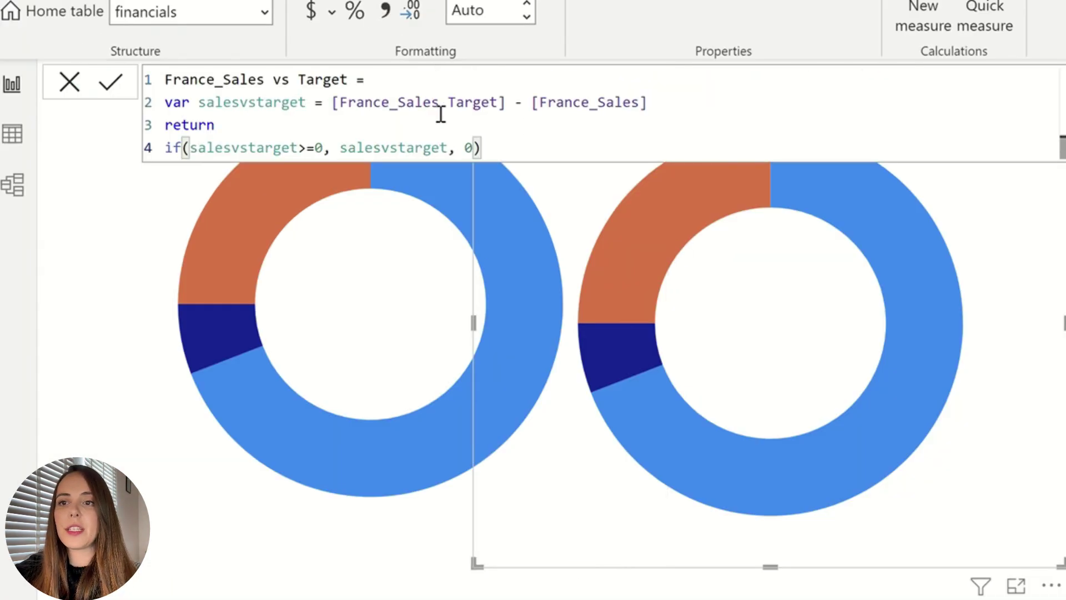
left_click_drag(357, 102, 649, 104)
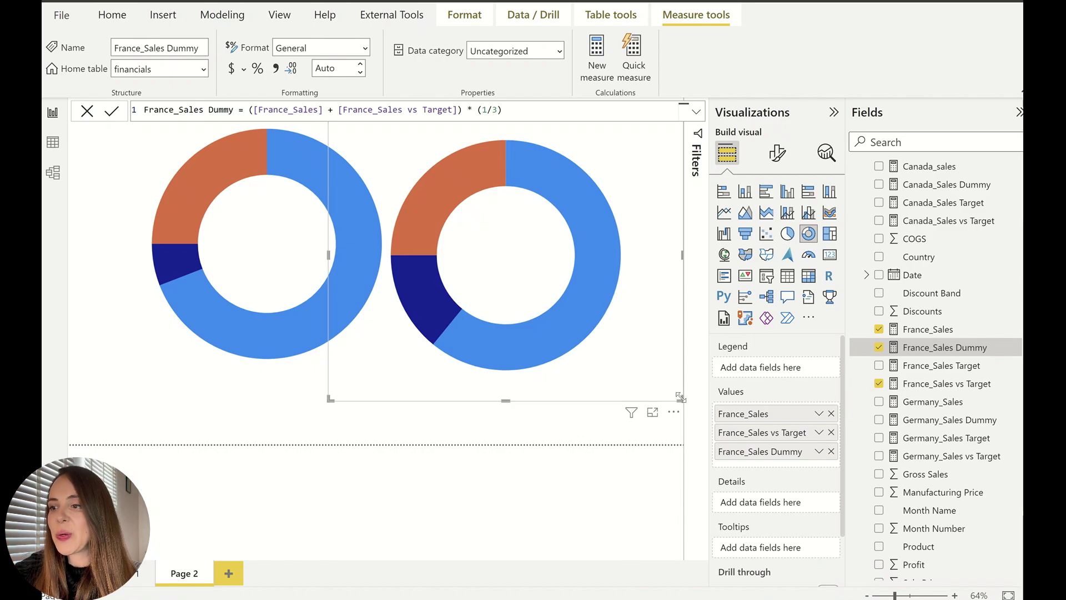
Shrink the France donut to the lower right and paste a copy of it above.
left_click_drag(681, 398, 540, 271)
left_click_drag(527, 218, 583, 362)
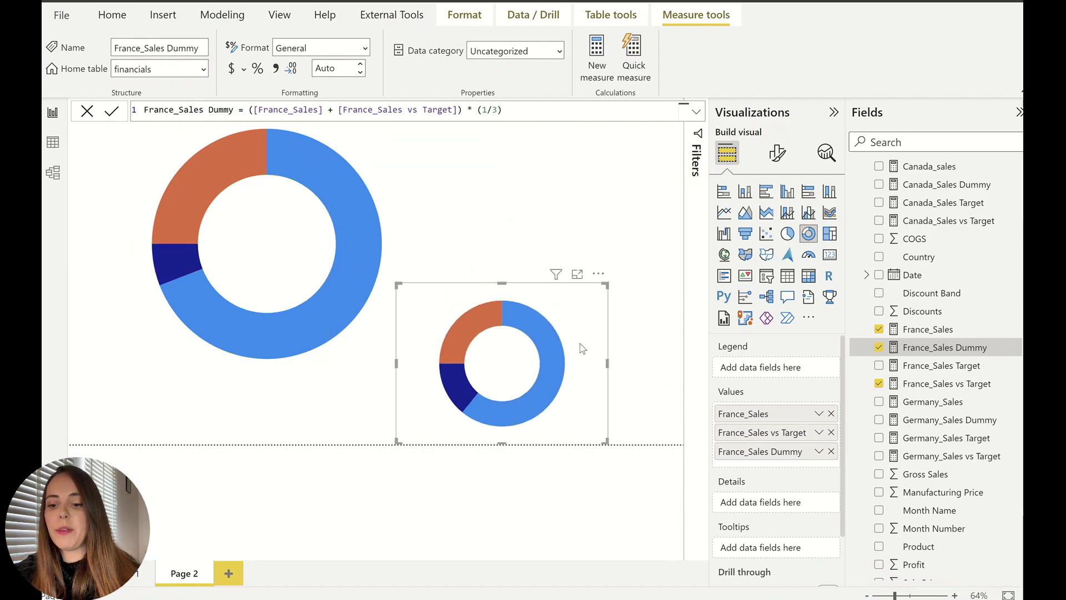
key("ctrl+c")
key("ctrl+v")
left_click_drag(577, 349, 577, 175)
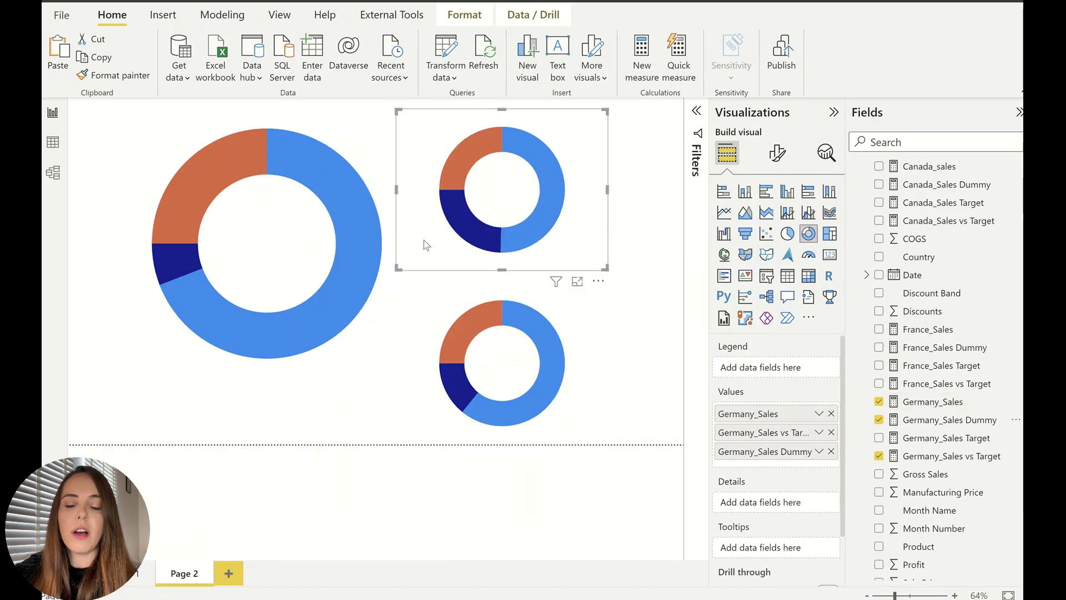
left_click(247, 203)
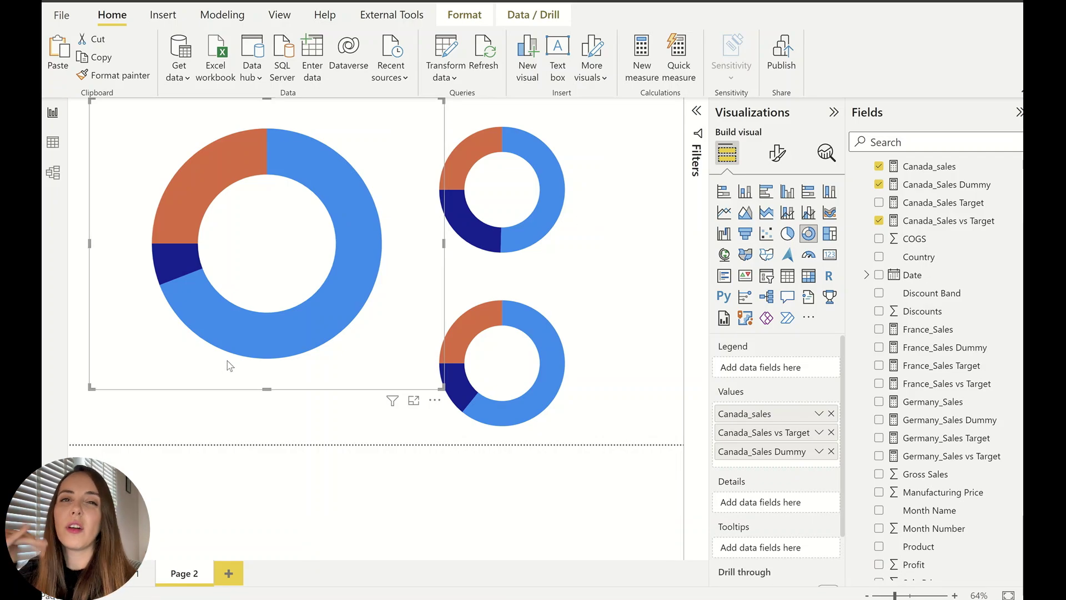
Colour the Canada slices: Canada_sales purple, vs Target White 10% darker, Dummy white.
left_click(778, 153)
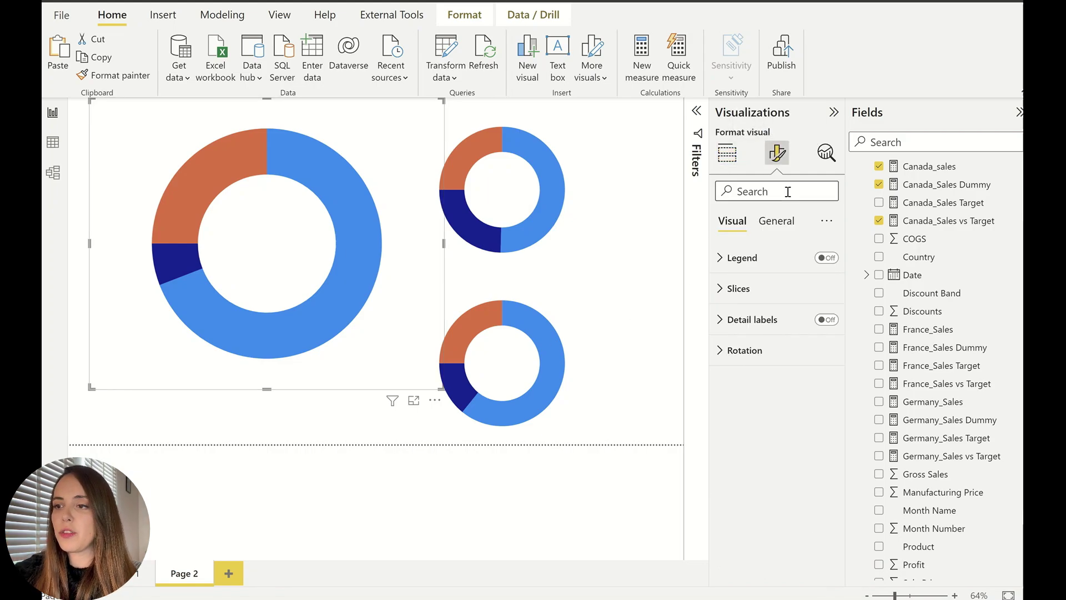
left_click(741, 288)
left_click(750, 359)
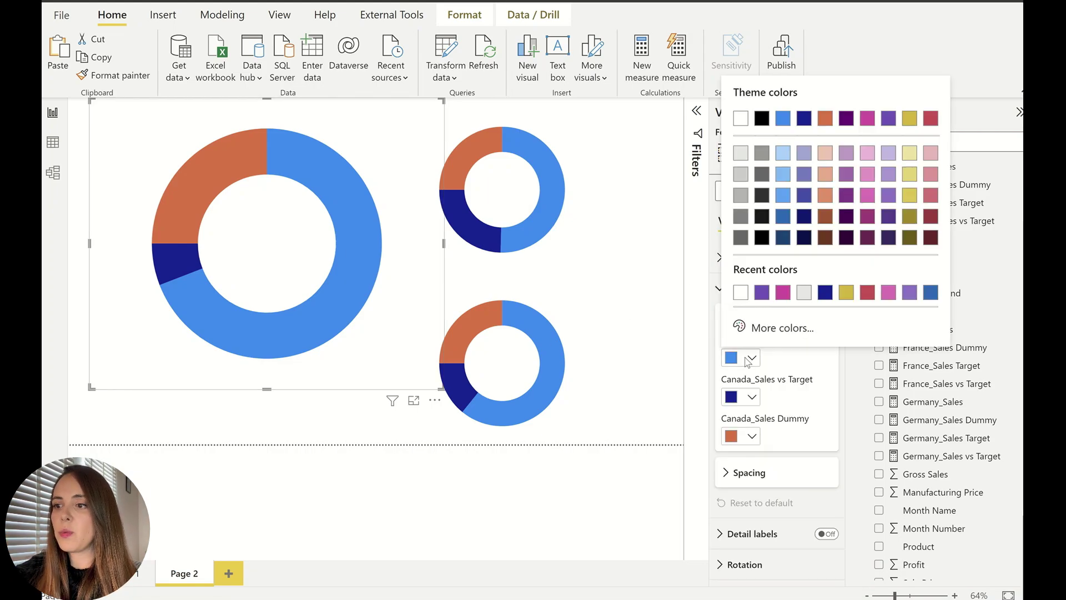
left_click(932, 119)
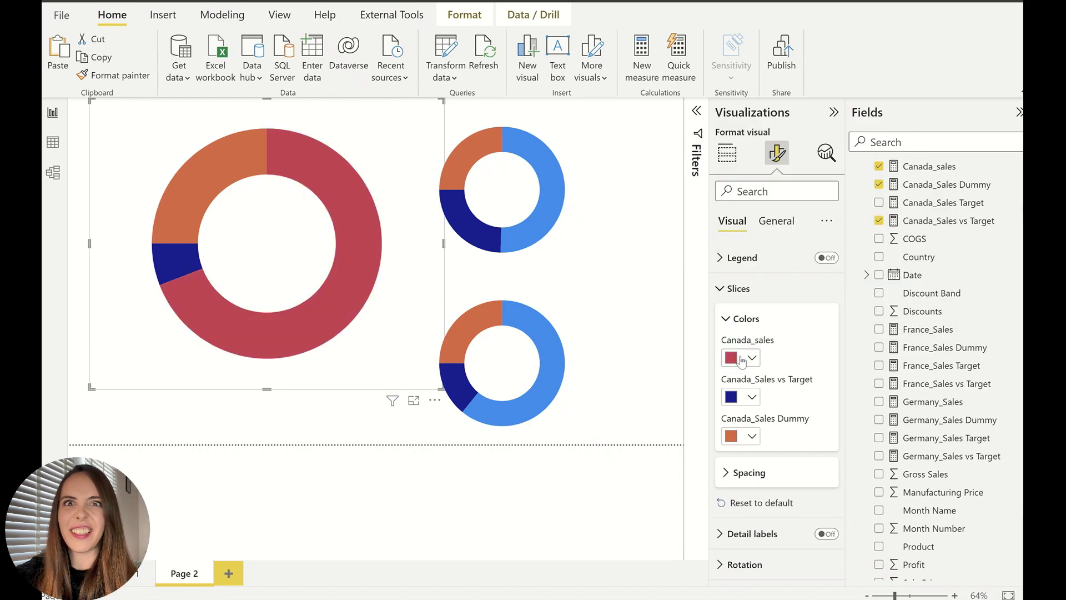
left_click(750, 357)
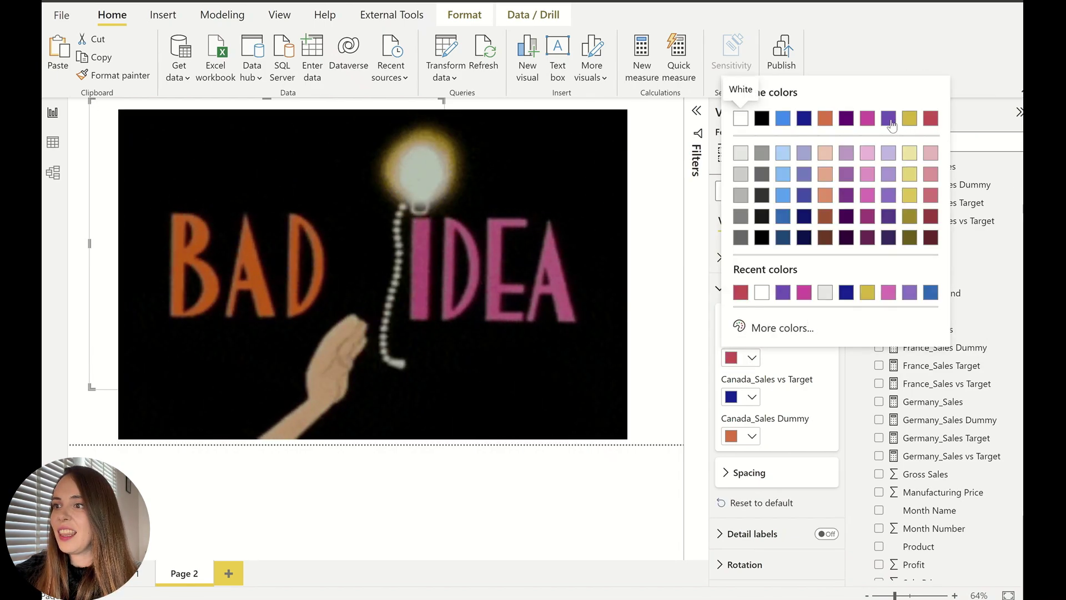
left_click(888, 118)
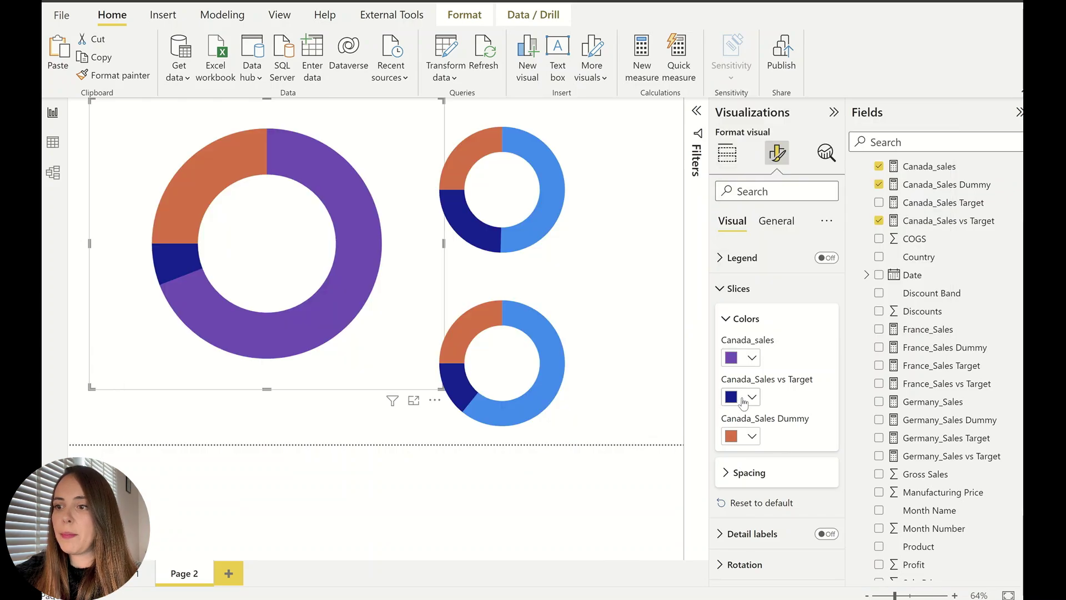
left_click(743, 397)
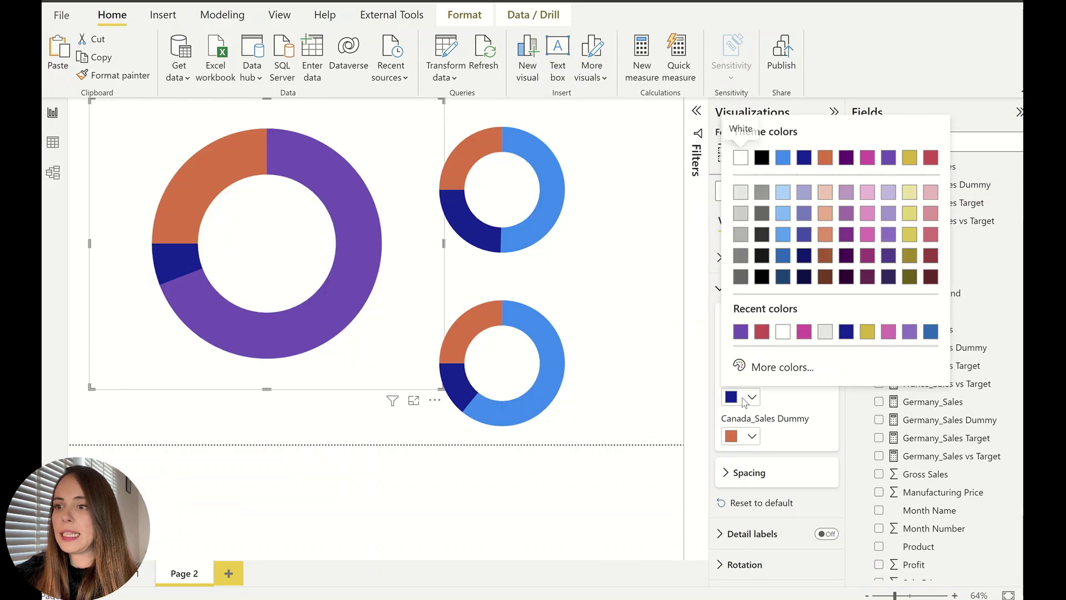
left_click(742, 193)
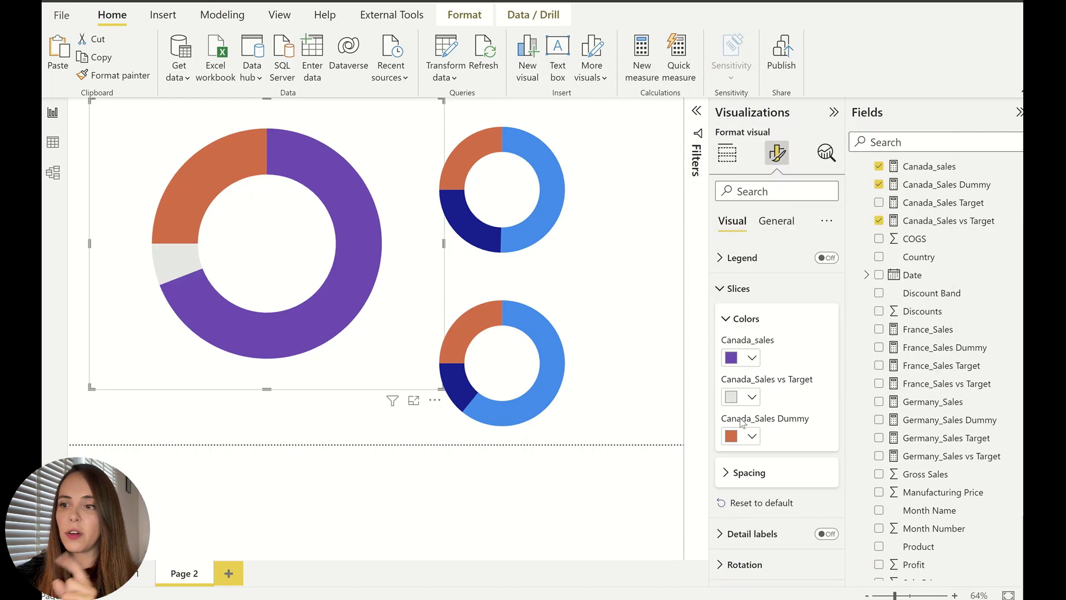
left_click(741, 437)
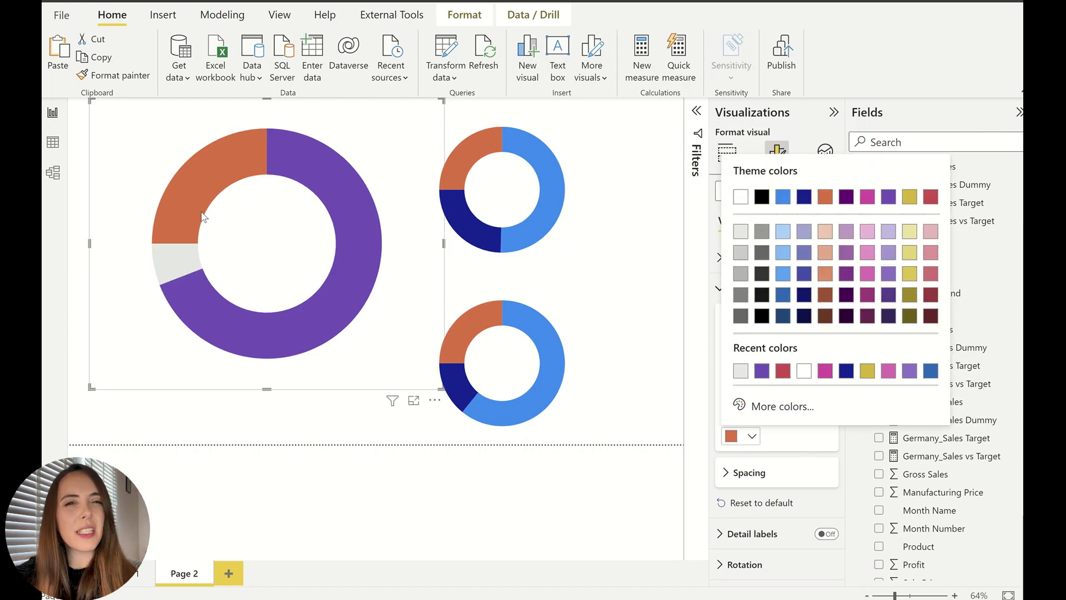
left_click(742, 197)
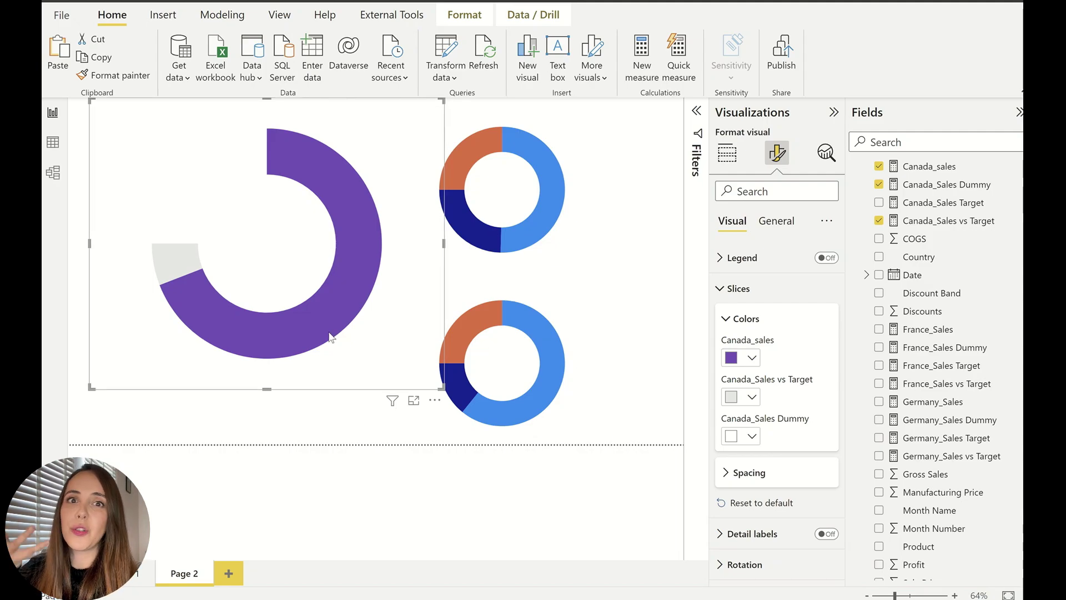
Raise the purple Canada donut's inner radius from 60 px to 85 px under Slices > Spacing.
left_click(557, 329)
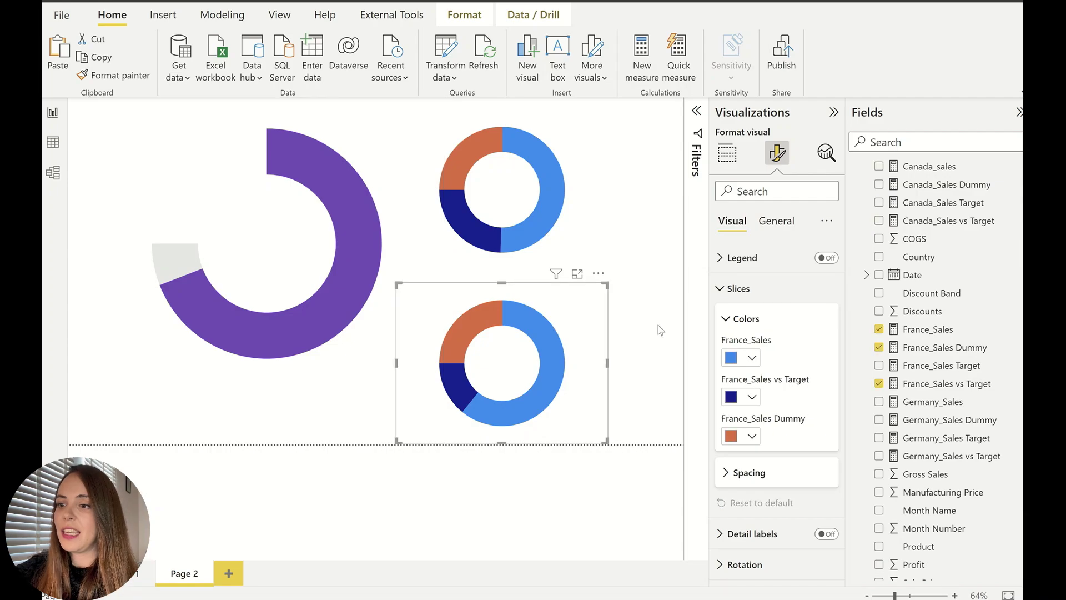
left_click(589, 214)
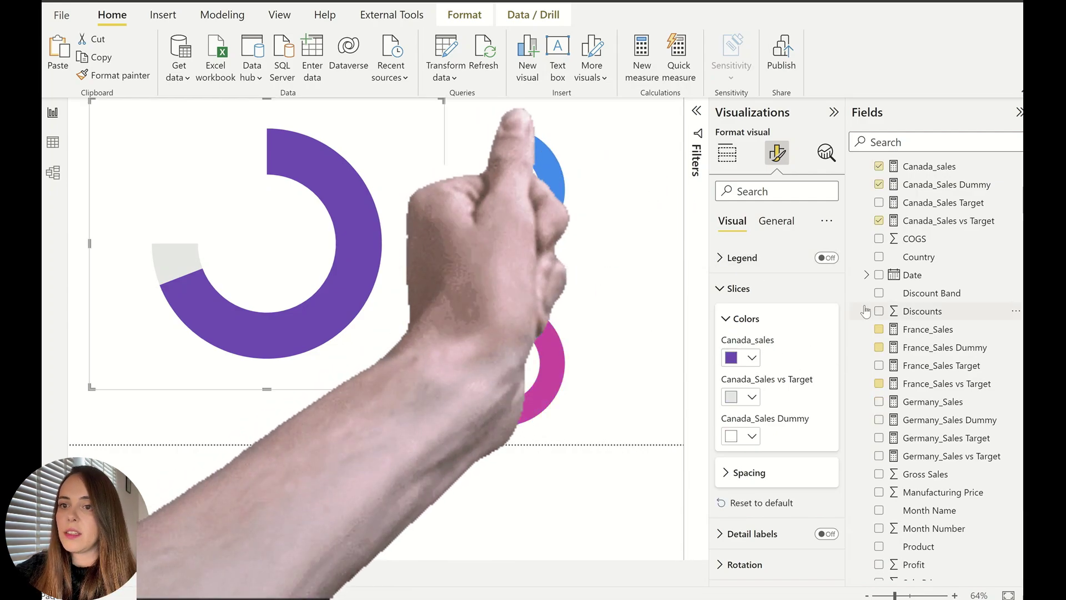
left_click(761, 288)
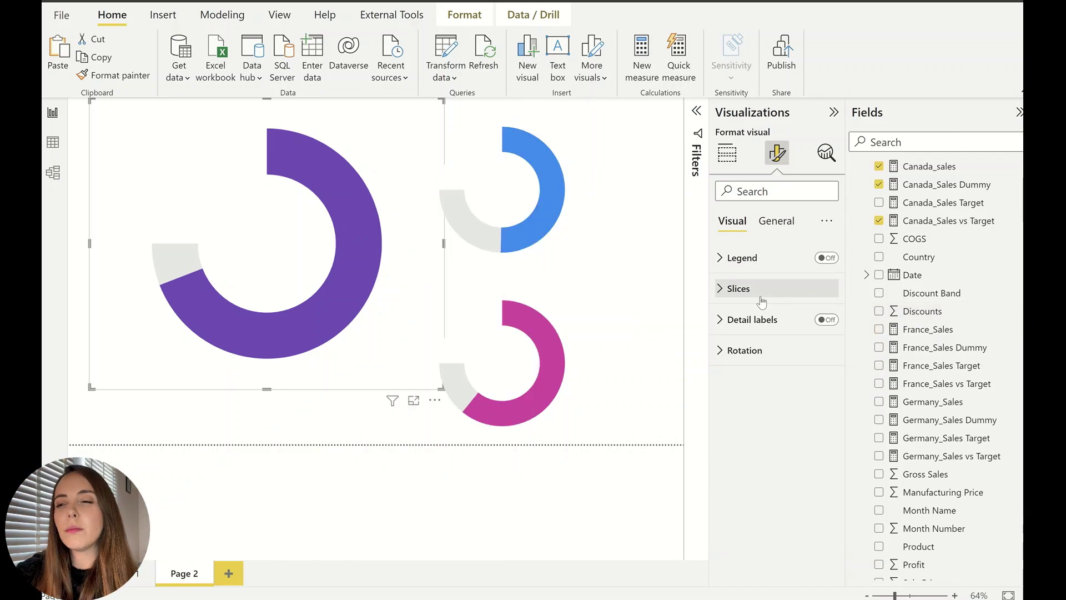
left_click(761, 297)
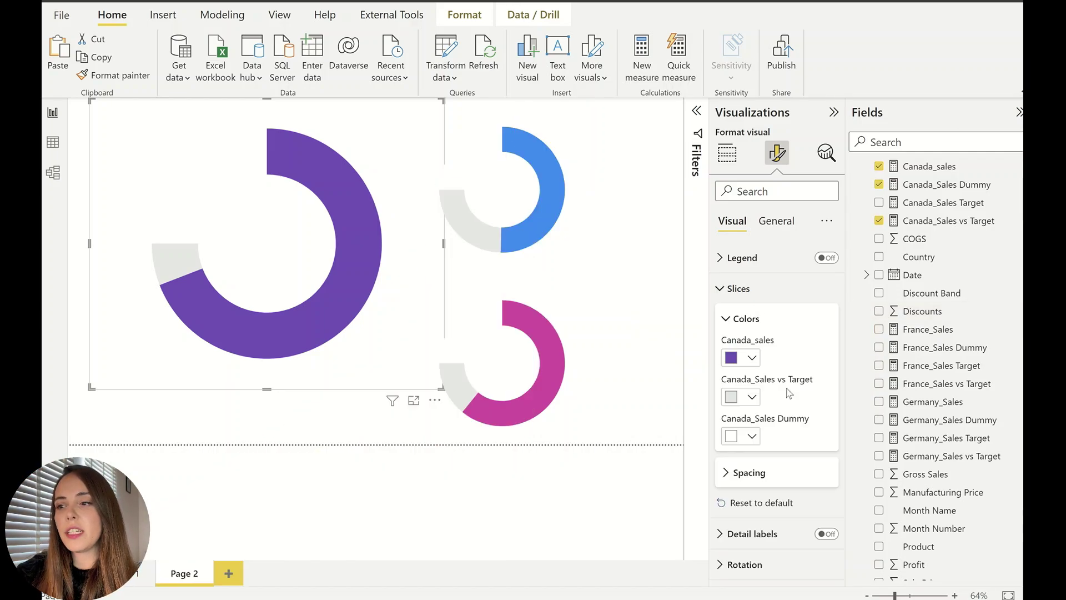
left_click(752, 473)
scroll(747, 444, "down", 1)
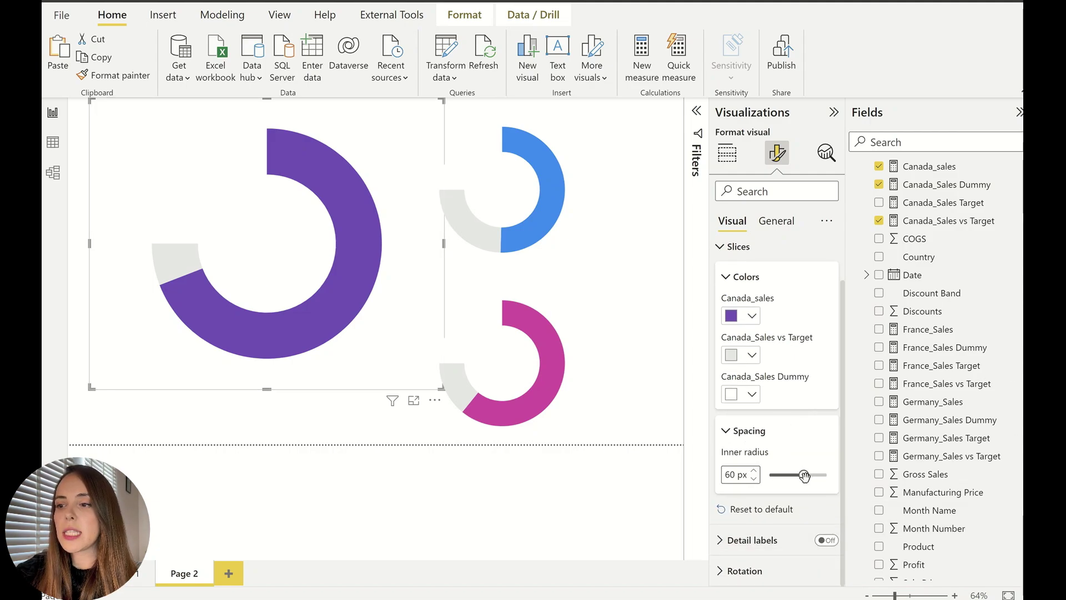
left_click_drag(805, 476, 817, 478)
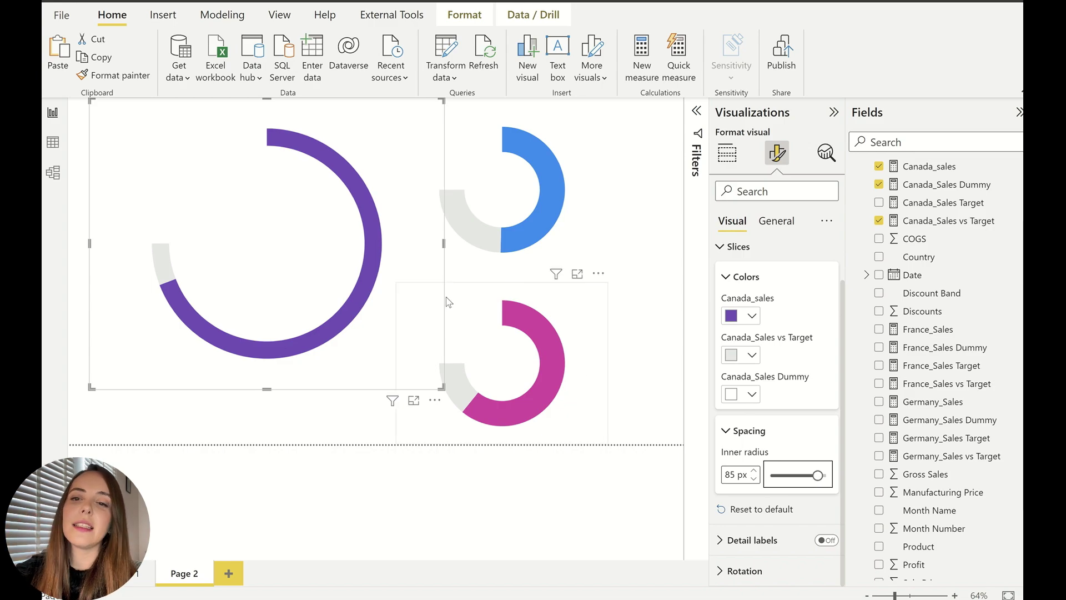
Move and resize the blue Germany donut inside the purple ring, with an 80 px inner radius.
left_click(596, 233)
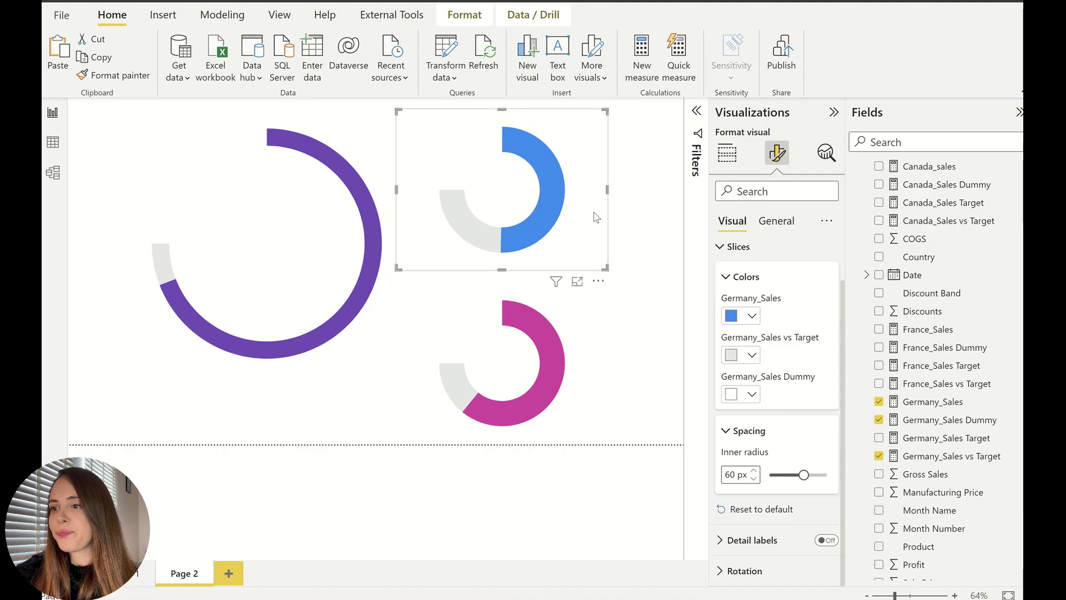
left_click_drag(596, 217, 346, 294)
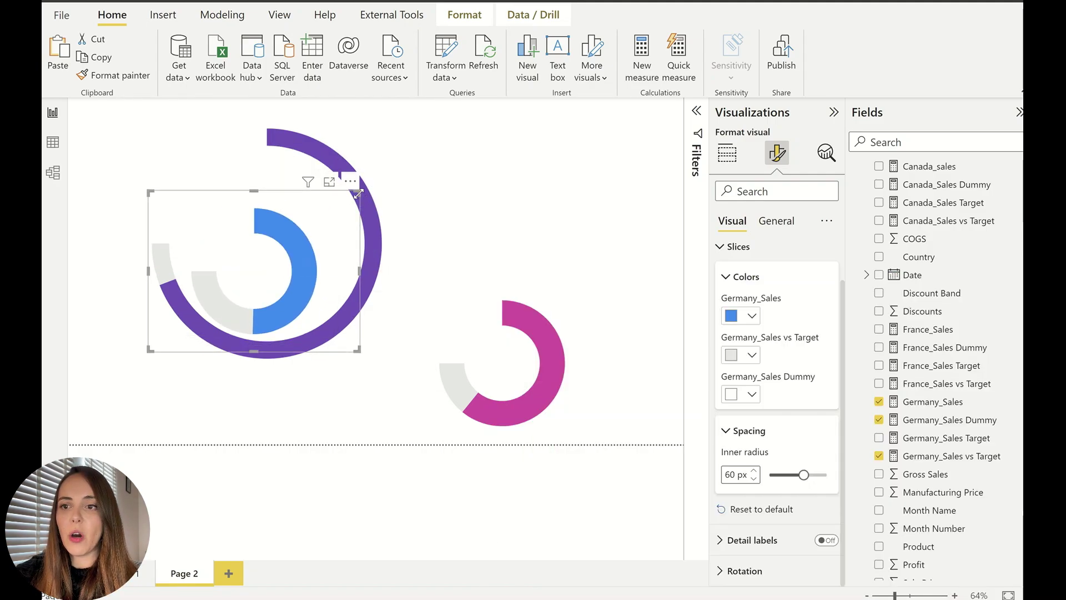
left_click_drag(358, 193, 428, 131)
left_click_drag(321, 214, 273, 256)
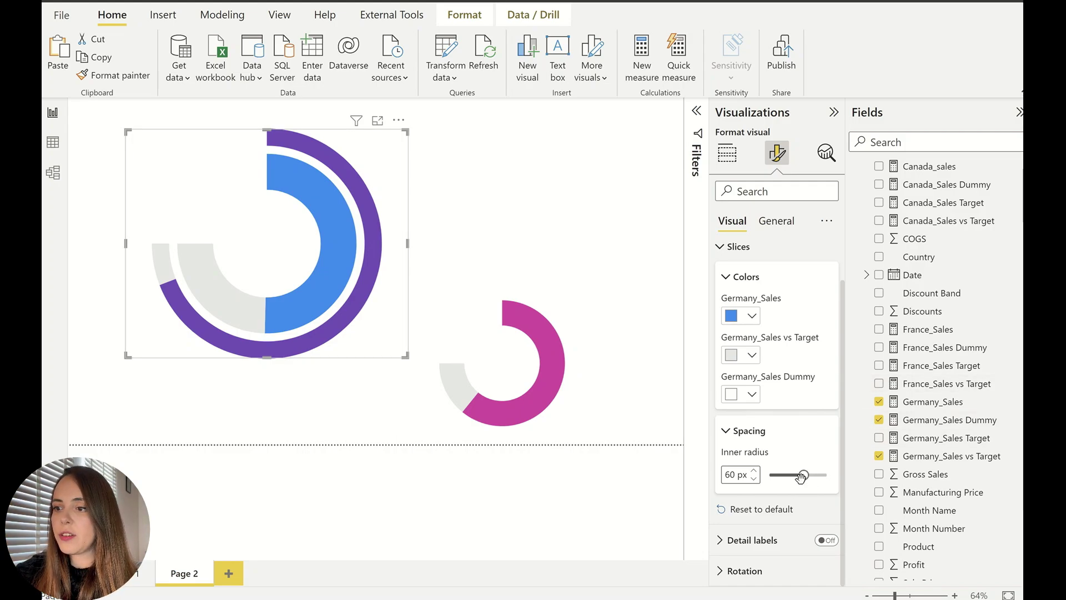
left_click_drag(801, 477, 816, 476)
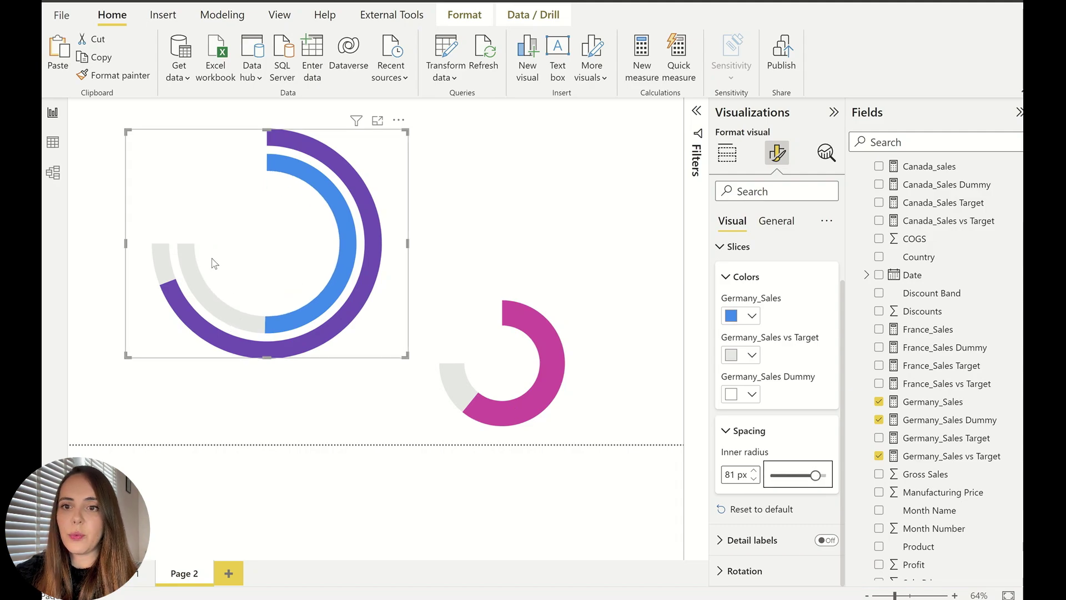
left_click(754, 479)
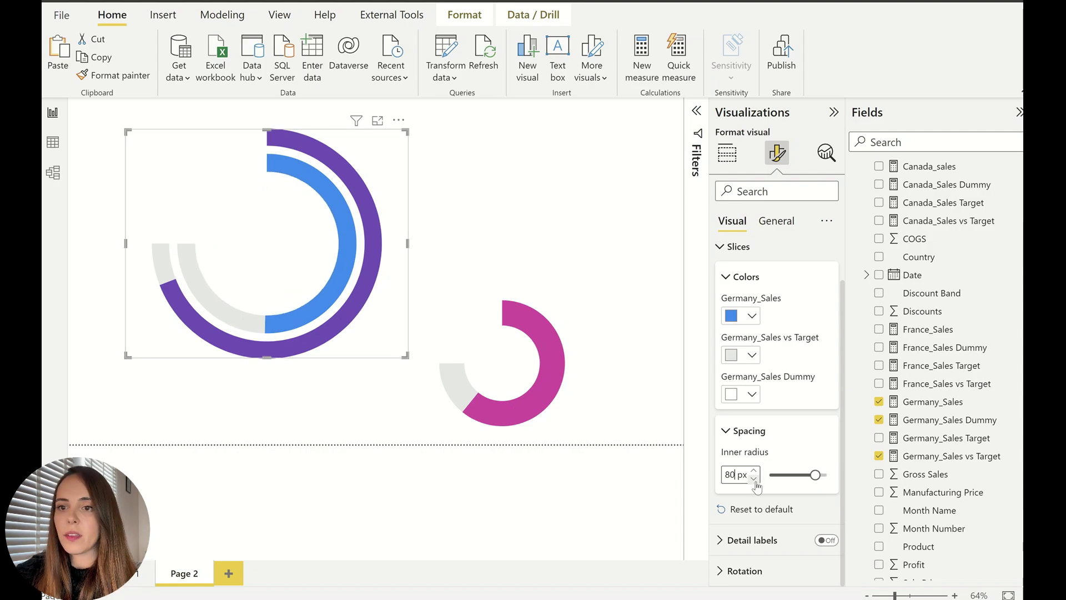
Move the pink France donut into the centre and thin it to a 70 px inner radius.
left_click(603, 388)
left_click_drag(593, 419, 356, 295)
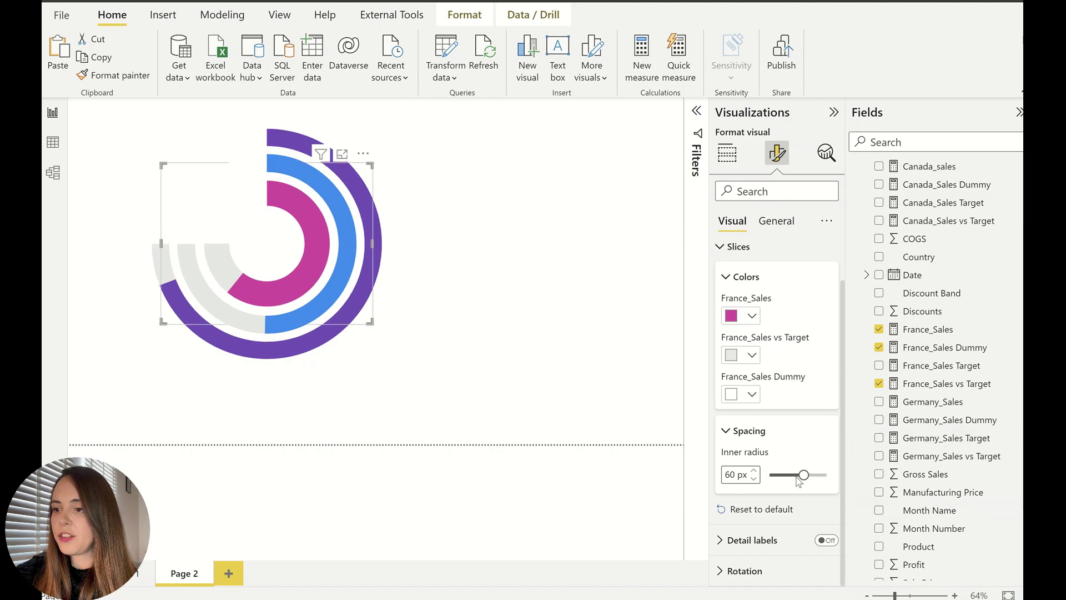
left_click_drag(804, 475, 809, 476)
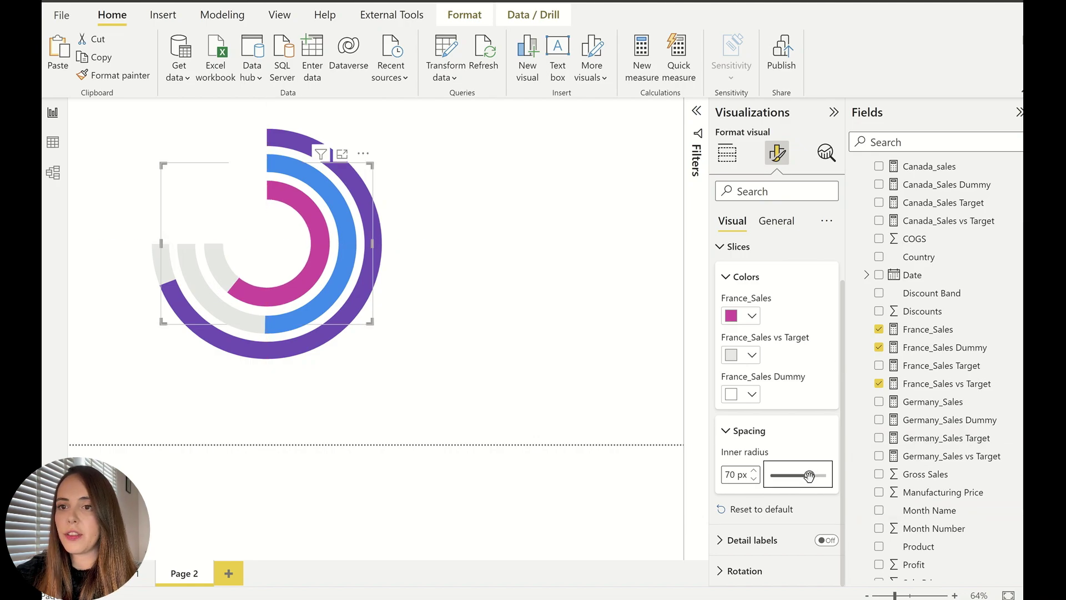
left_click(564, 364)
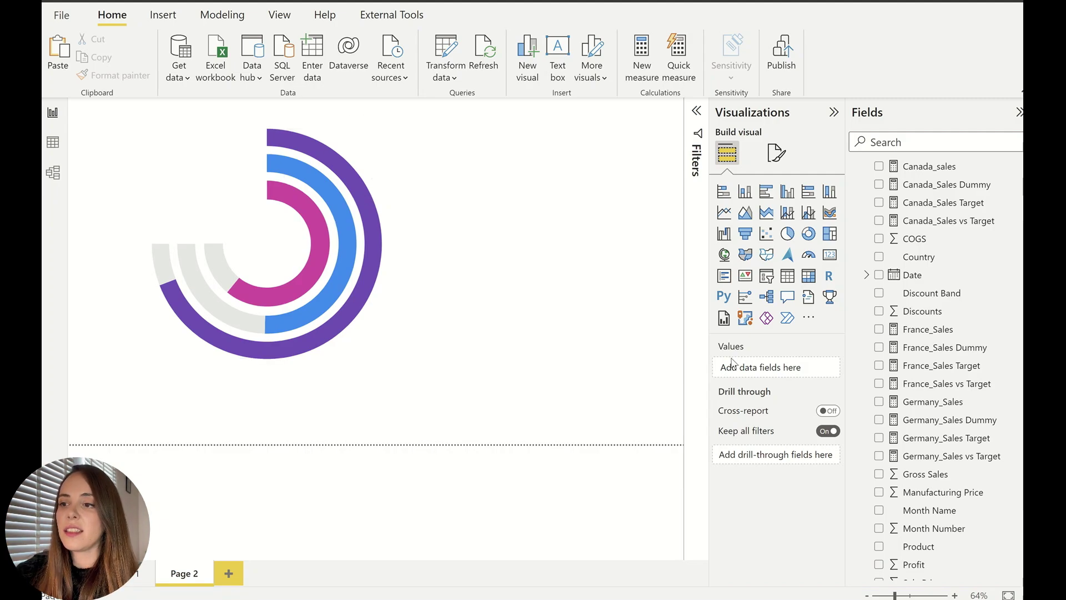
Add an empty Table visual and confirm the Flag column's data category is Image URL.
left_click(789, 277)
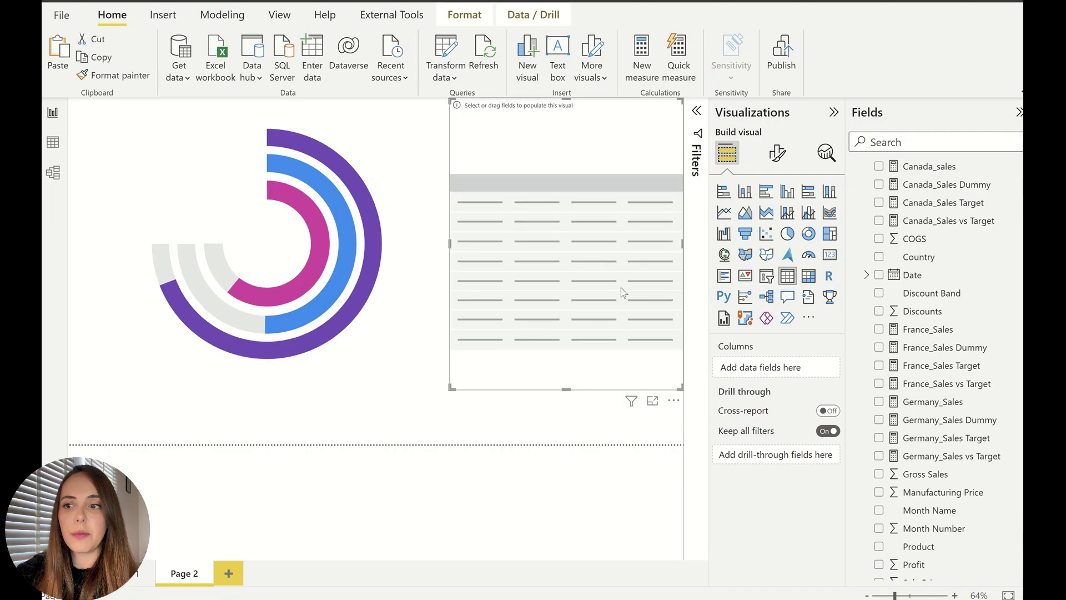
scroll(939, 319, "up", 3)
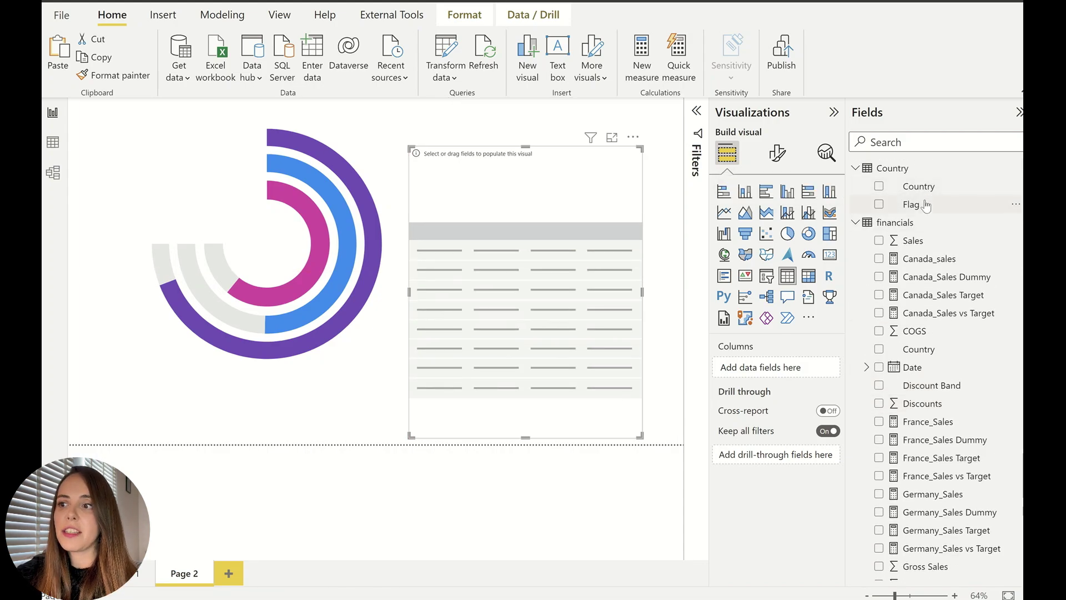
left_click(53, 143)
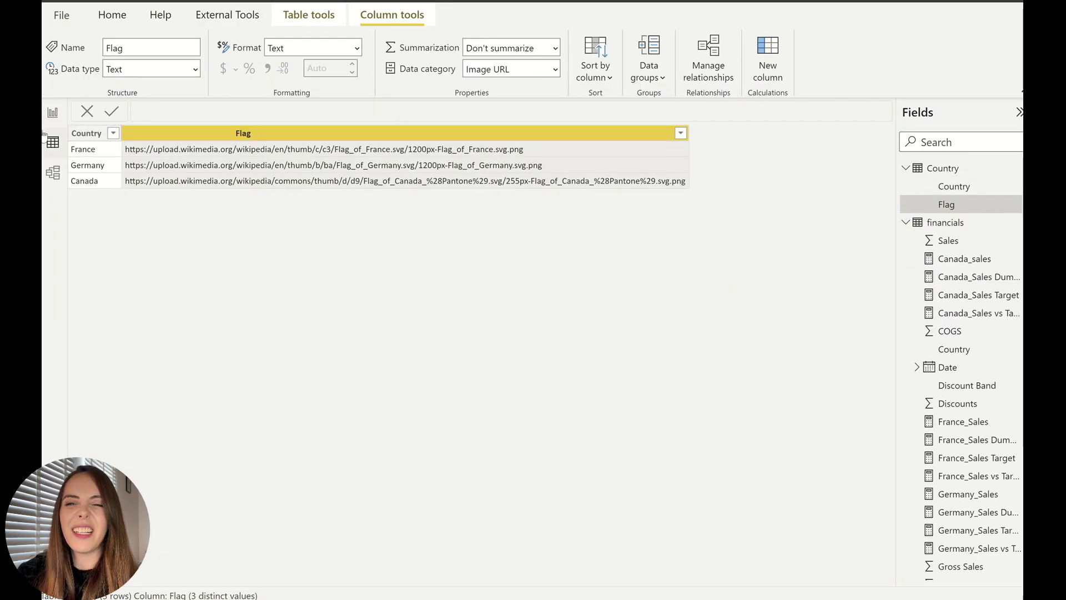
left_click(53, 112)
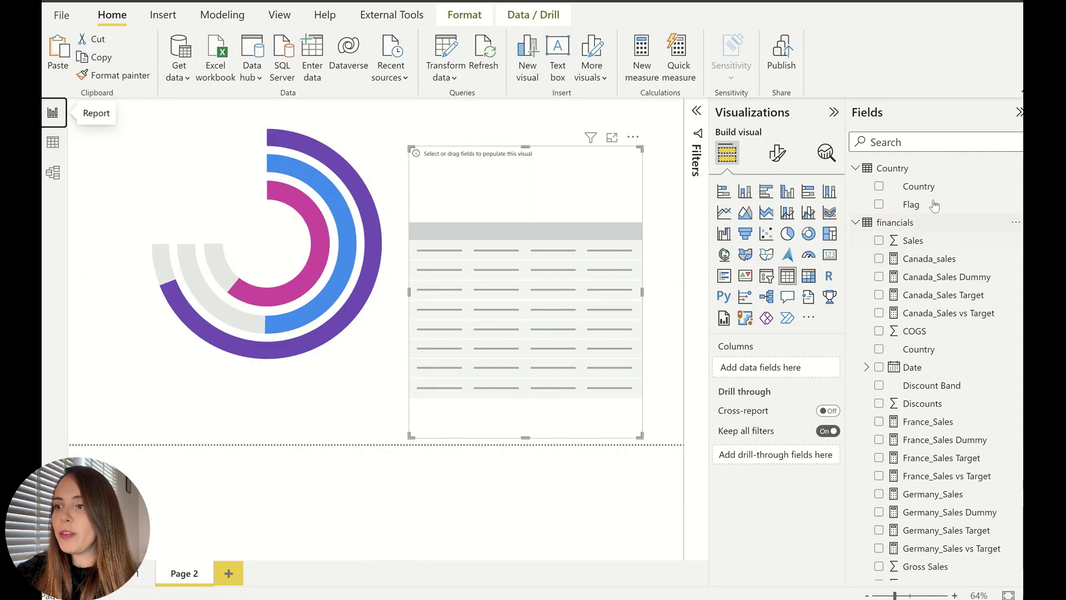
Add the Flag and Total Sales fields to the table's columns.
left_click_drag(934, 204, 778, 367)
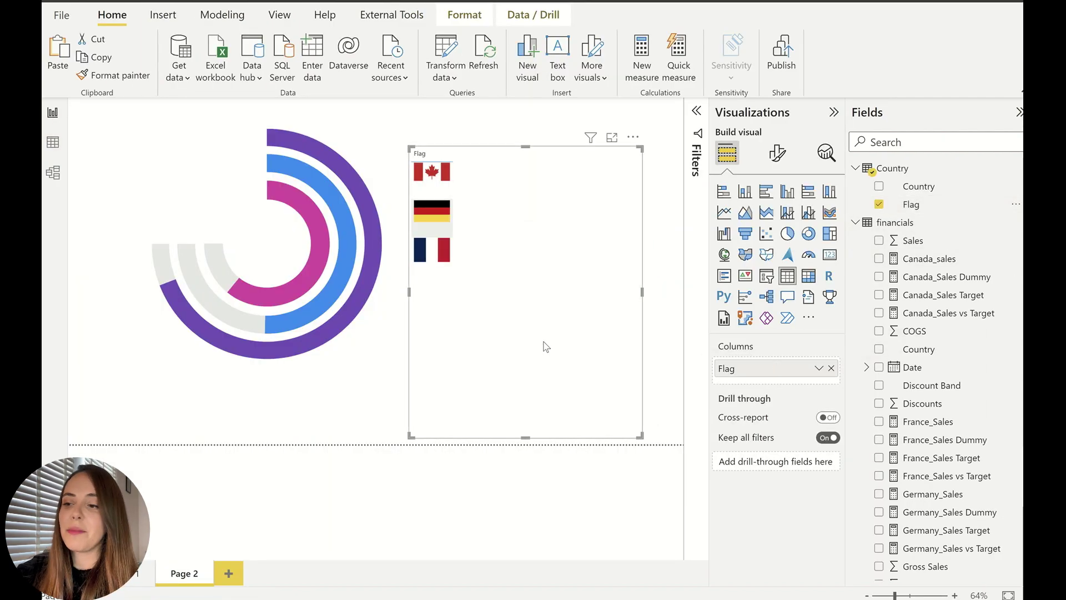
scroll(959, 470, "down", 5)
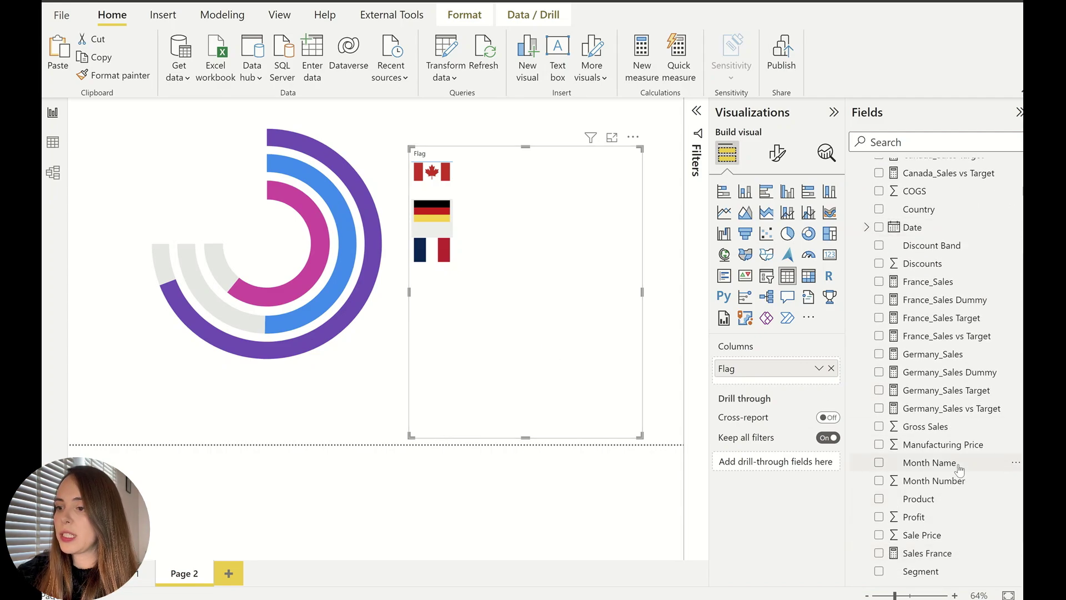
scroll(959, 470, "down", 2)
left_click_drag(933, 535, 773, 365)
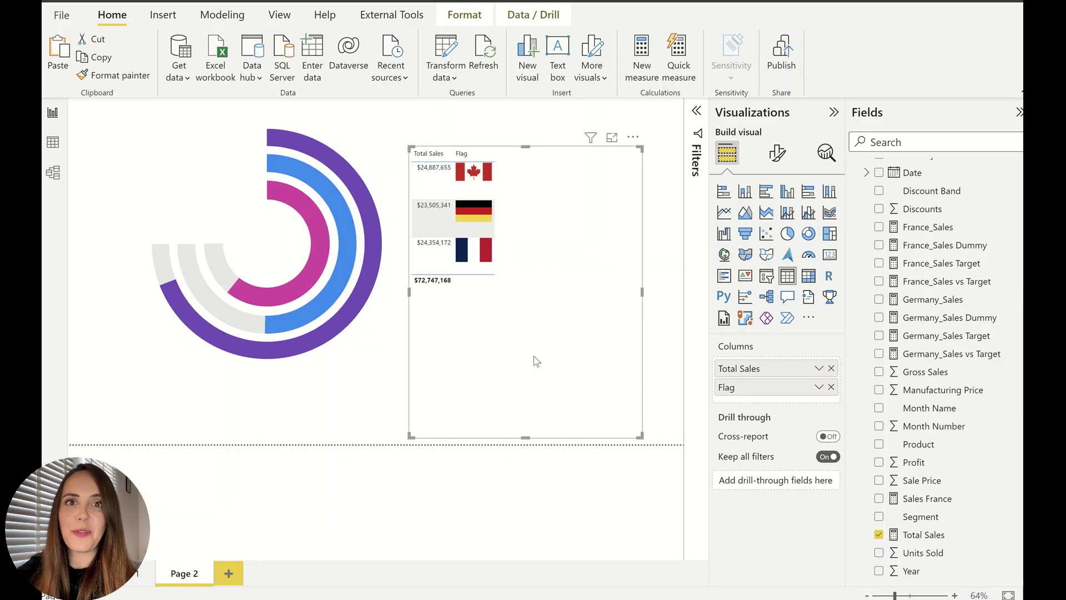
Turn off the flag table's header icons and background in the General formatting settings.
left_click(770, 162)
left_click(776, 221)
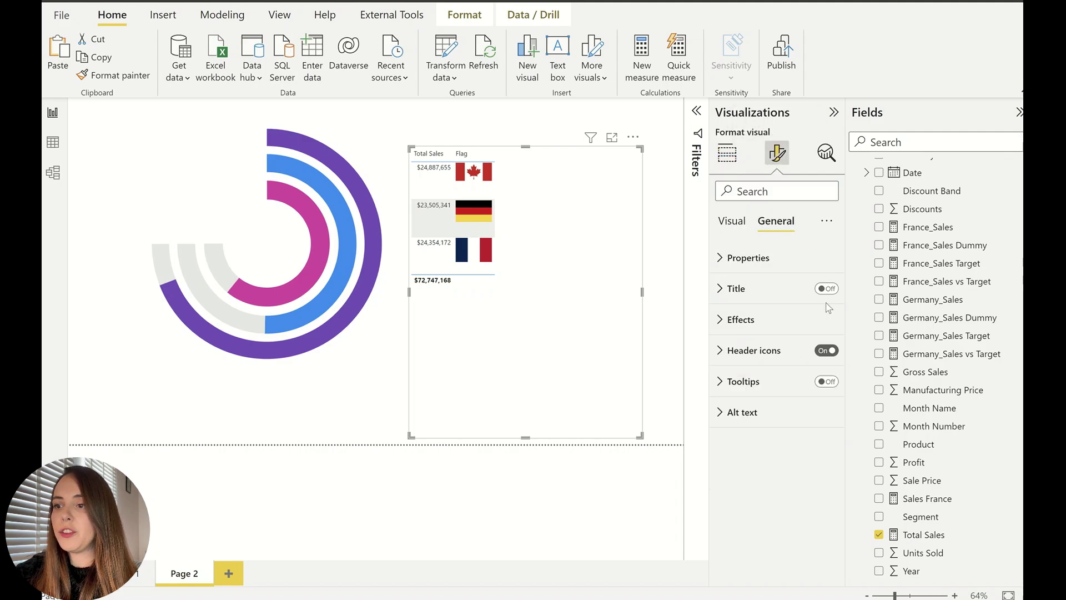
left_click(827, 350)
left_click(774, 320)
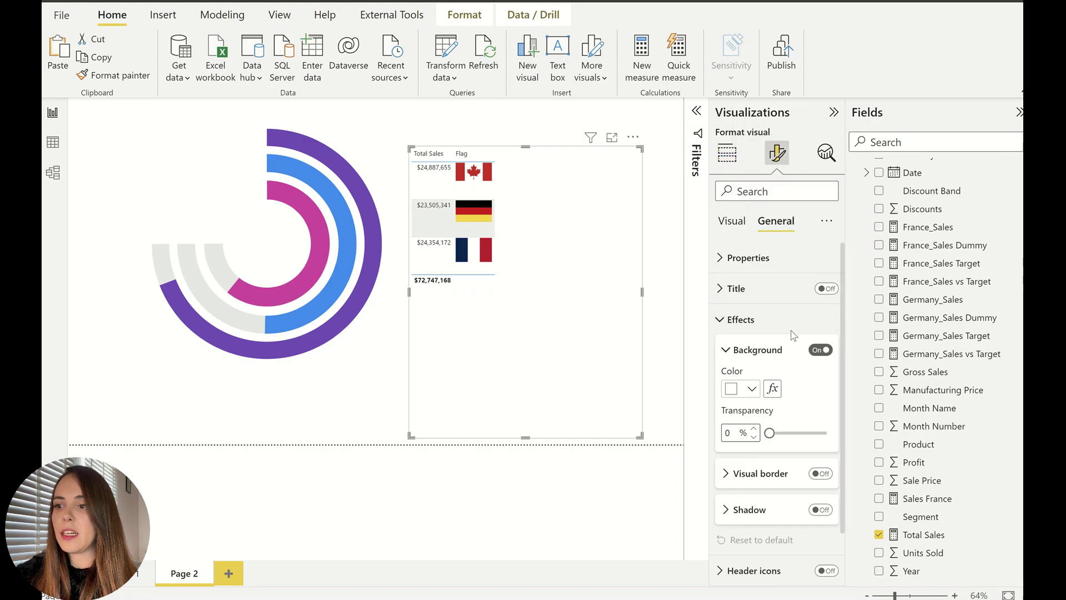
left_click(821, 351)
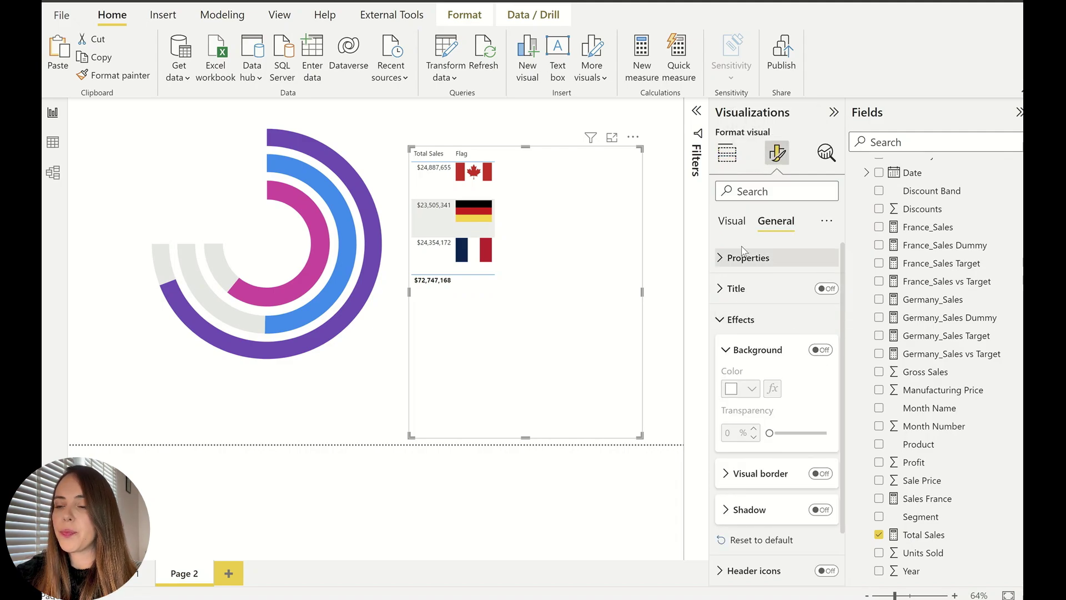
Set the table's Style presets to None.
left_click(733, 221)
left_click(756, 266)
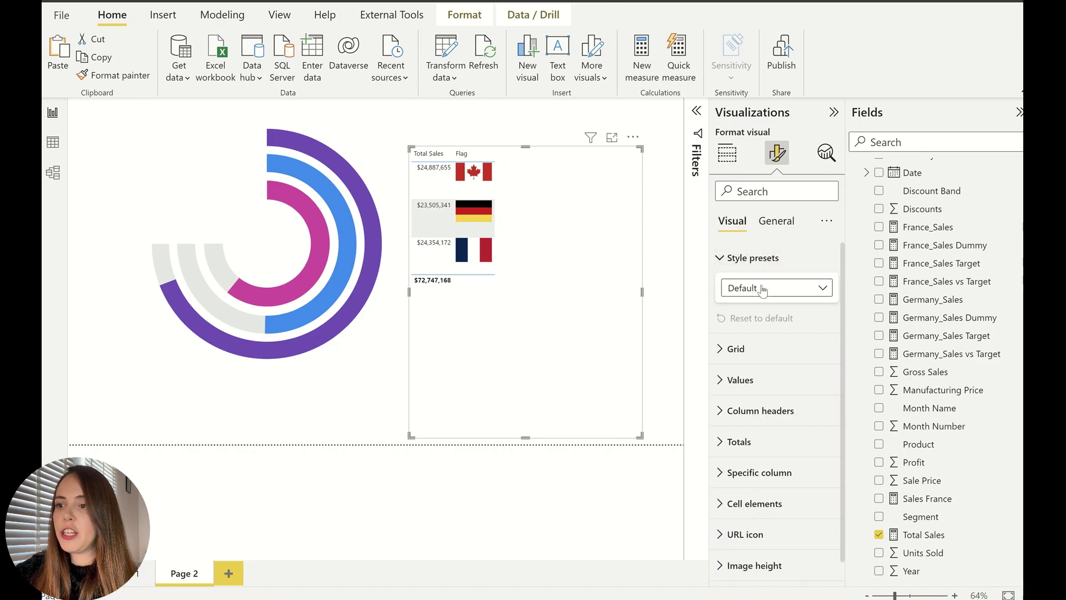
left_click(758, 289)
left_click(750, 327)
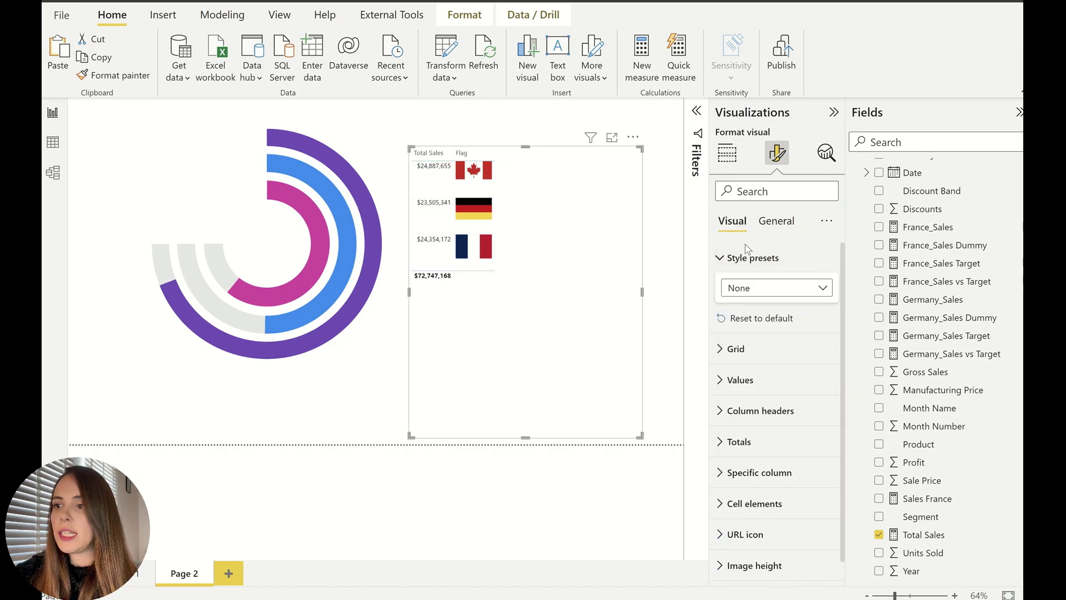
left_click(751, 257)
Make the horizontal gridlines white and then switch them off.
left_click(749, 287)
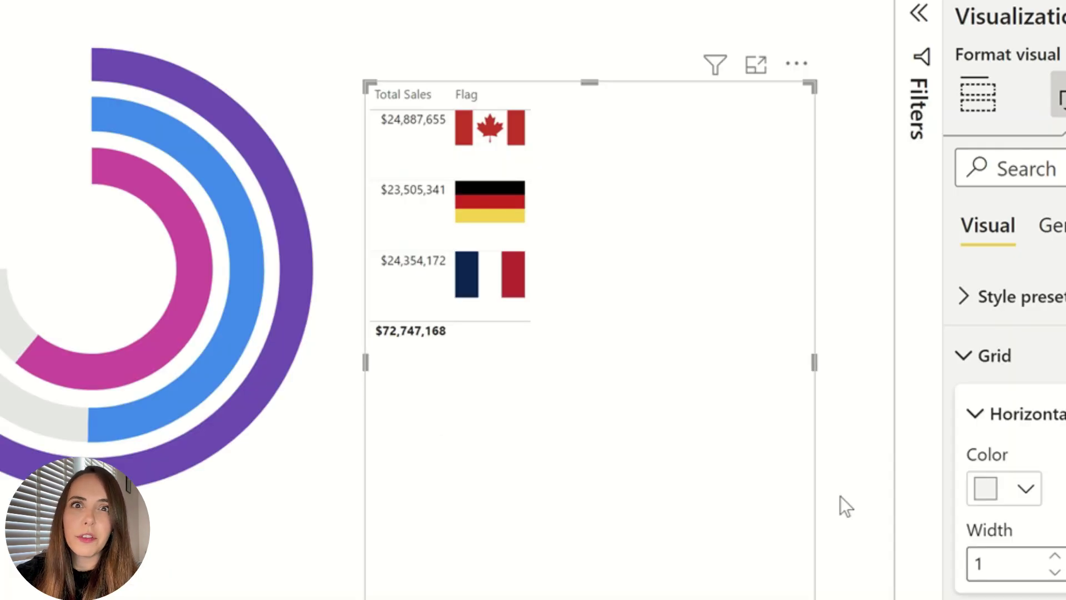
left_click(1000, 498)
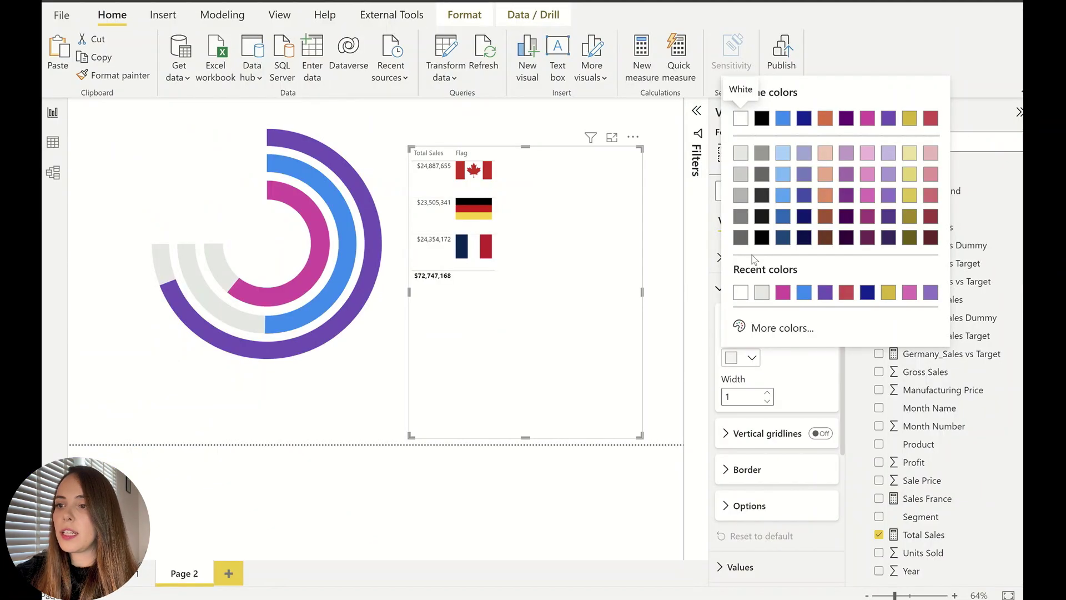
left_click(741, 292)
left_click(822, 319)
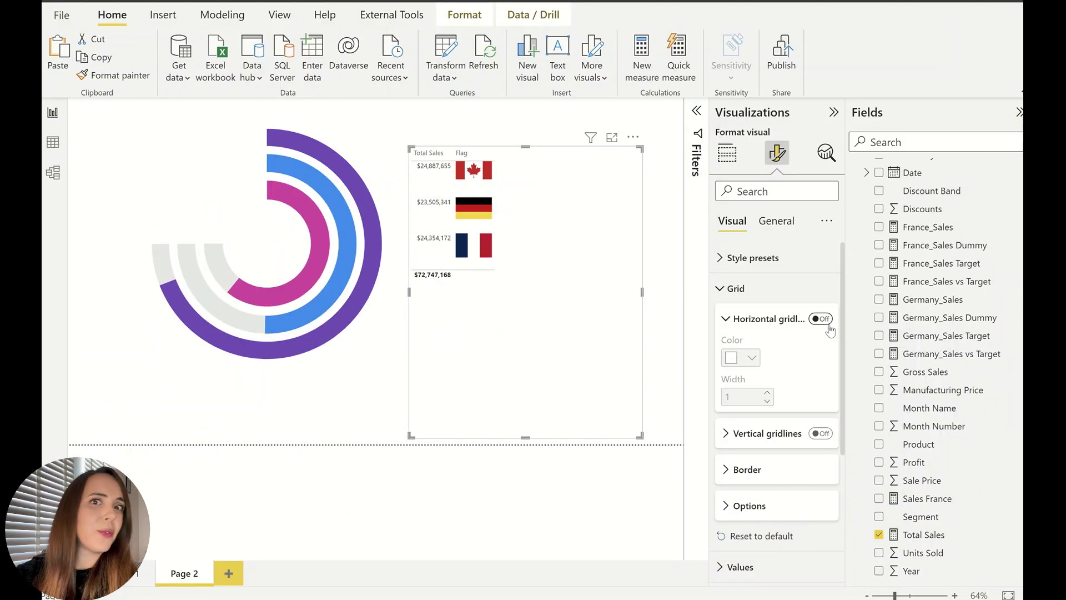
Leave the top border unset and turn off Totals values to drop the $72,747,168 total row.
left_click(754, 468)
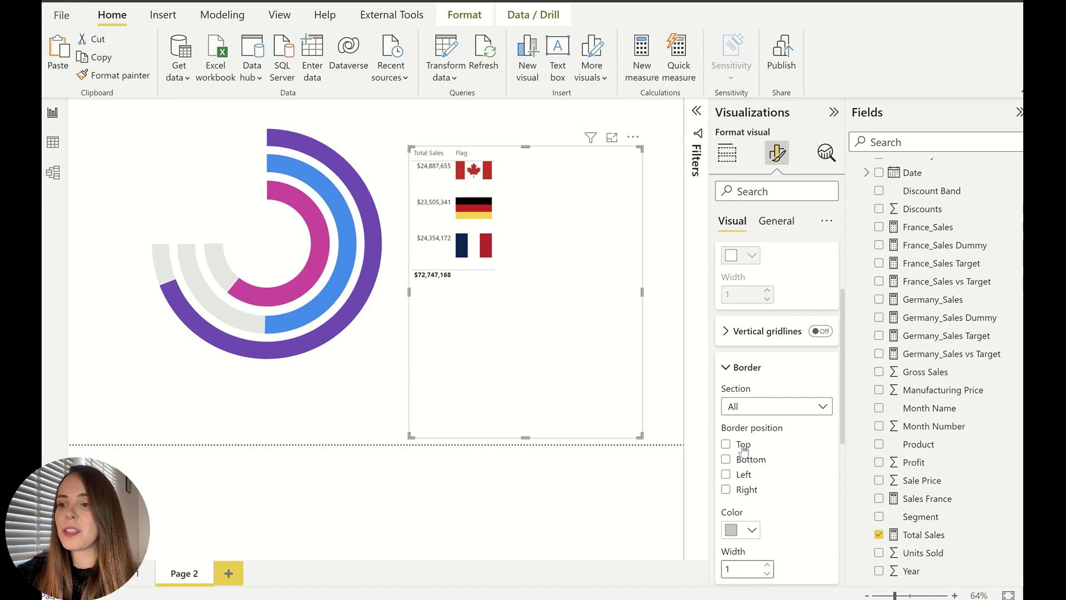
left_click(744, 446)
left_click(745, 448)
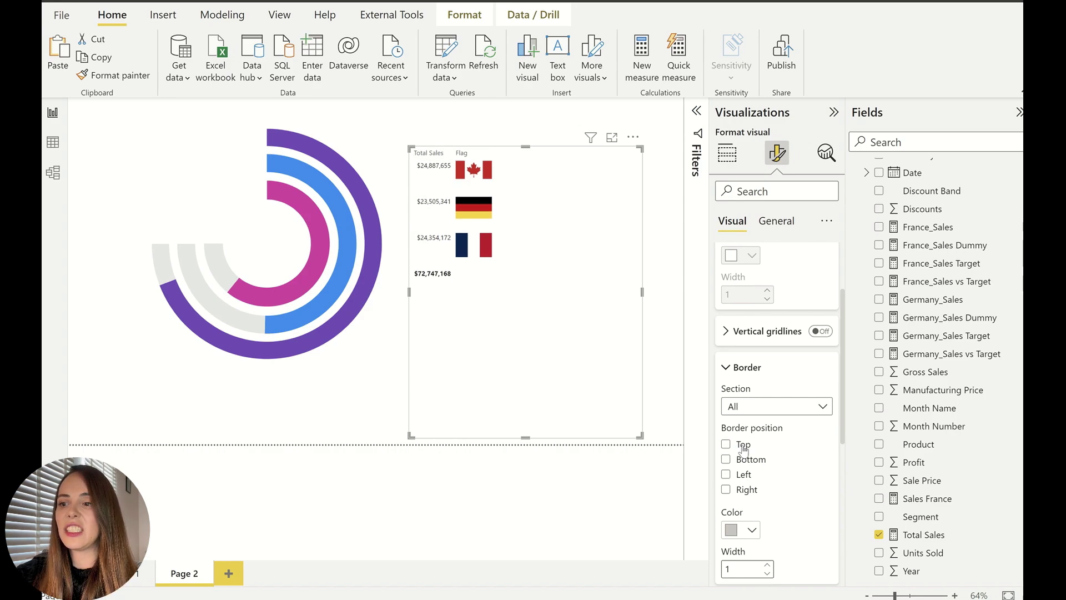
mouse_move(423, 251)
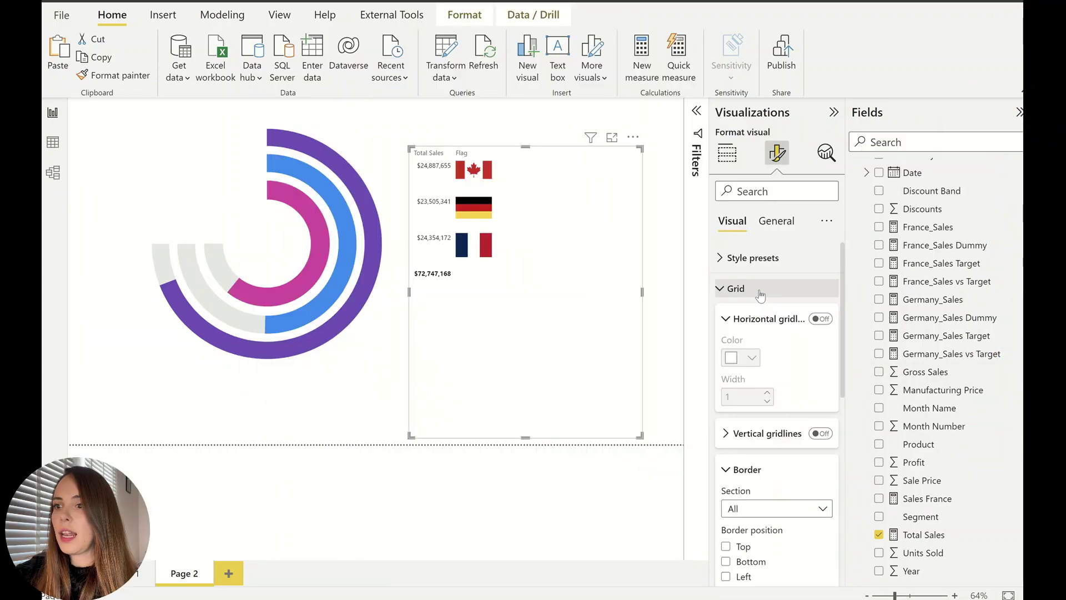
left_click(756, 289)
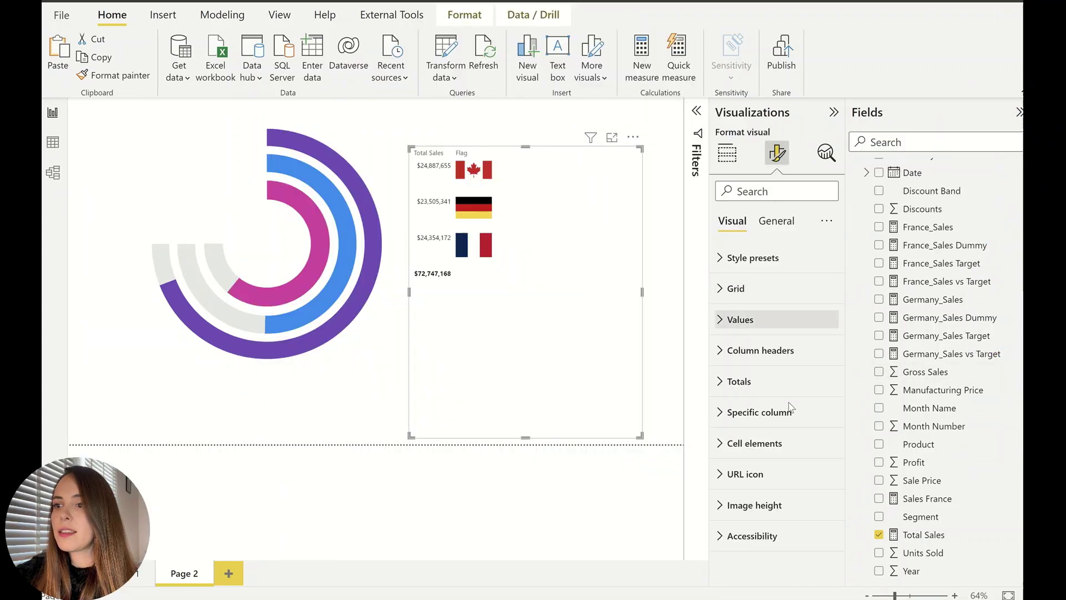
left_click(762, 381)
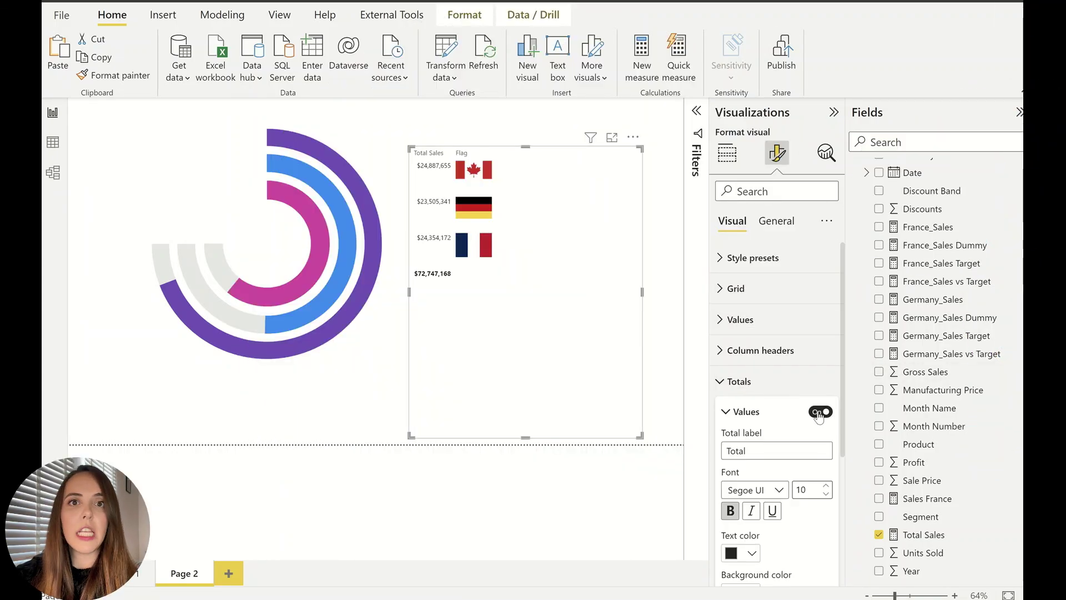
left_click(819, 412)
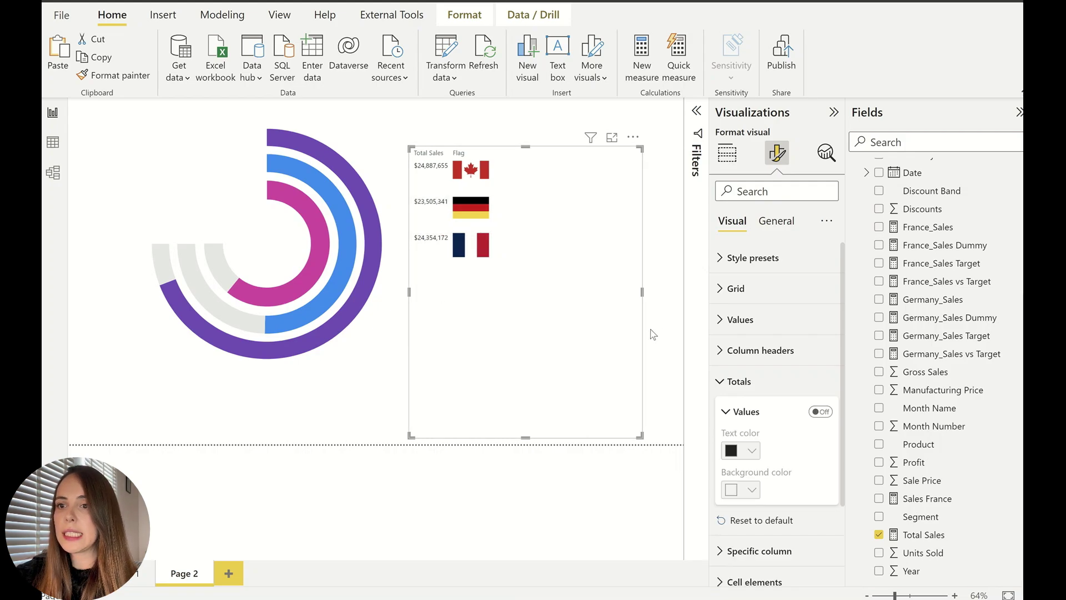
Turn off column header text wrap and narrow the Flag column slightly.
left_click(772, 353)
scroll(788, 361, "down", 2)
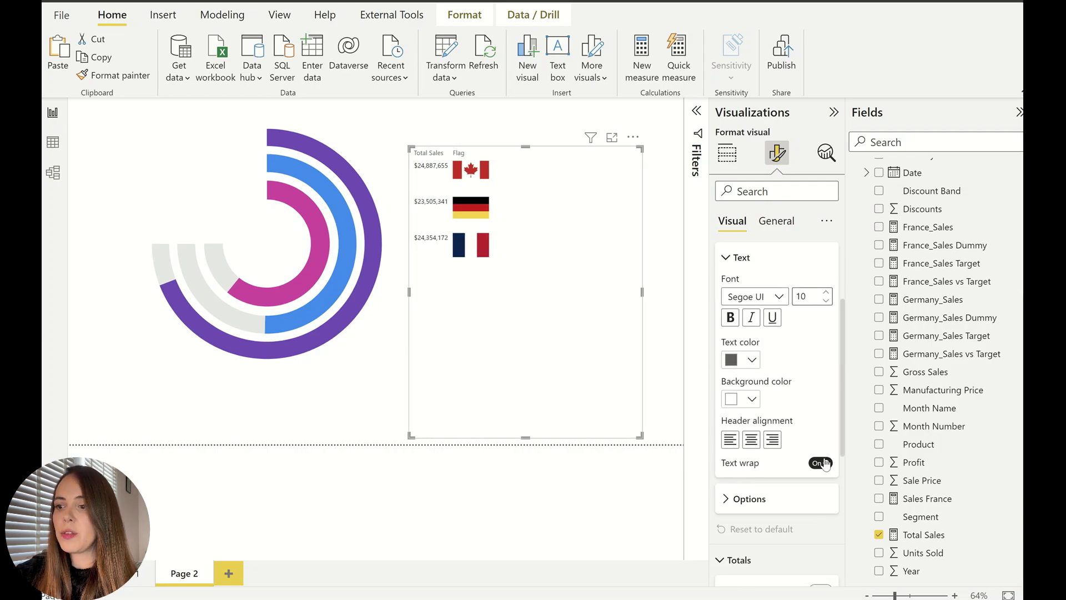
left_click(824, 463)
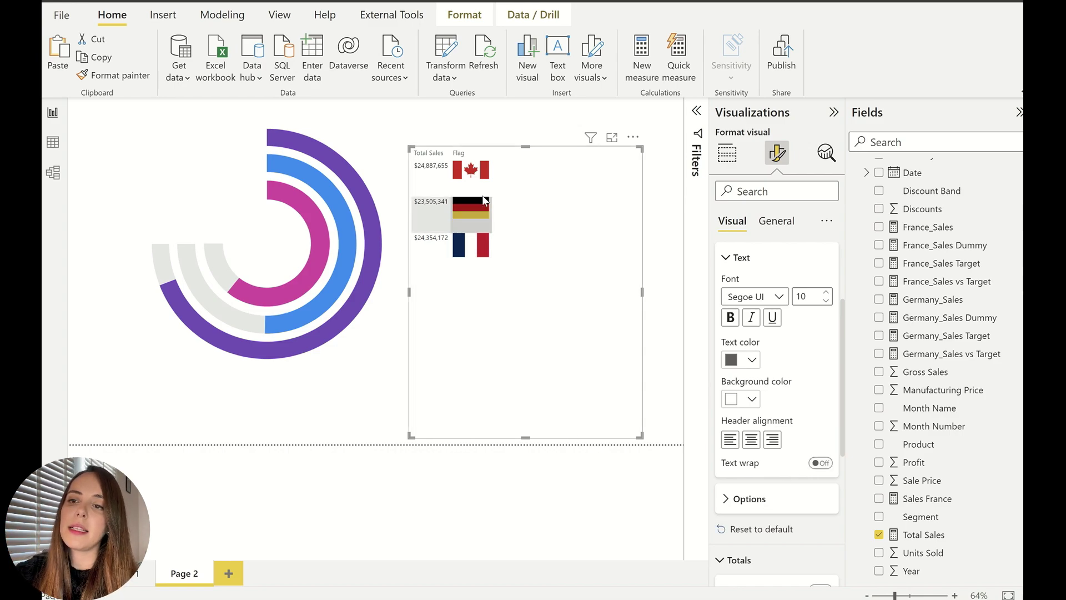
mouse_move(497, 159)
left_mouse_down()
mouse_move(472, 159)
mouse_move(496, 159)
left_mouse_up()
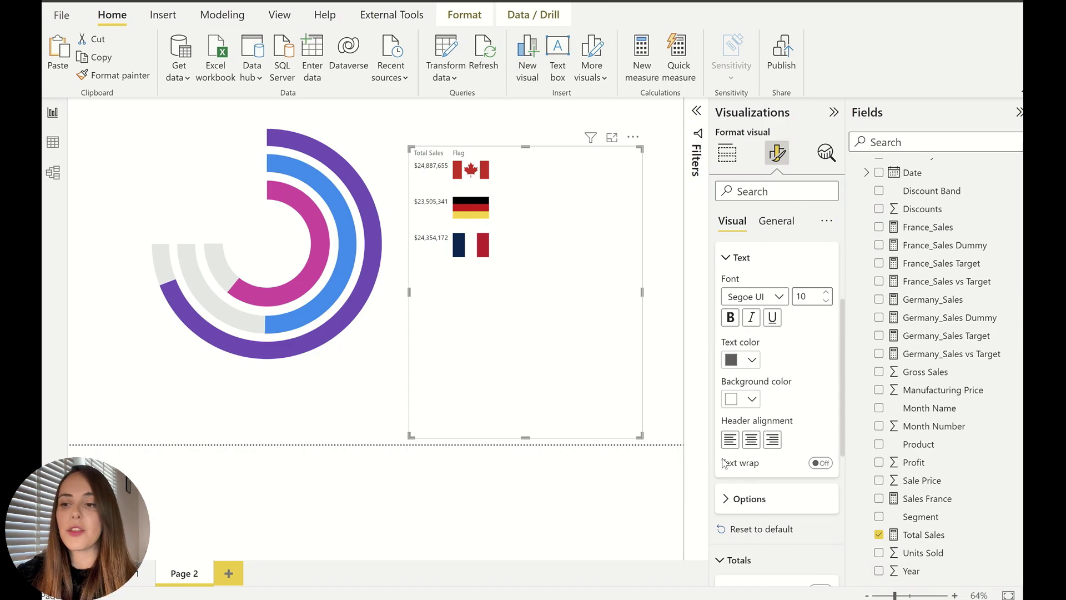
Set the column header text colour to white so the Flag and Total Sales headings vanish.
left_click(778, 509)
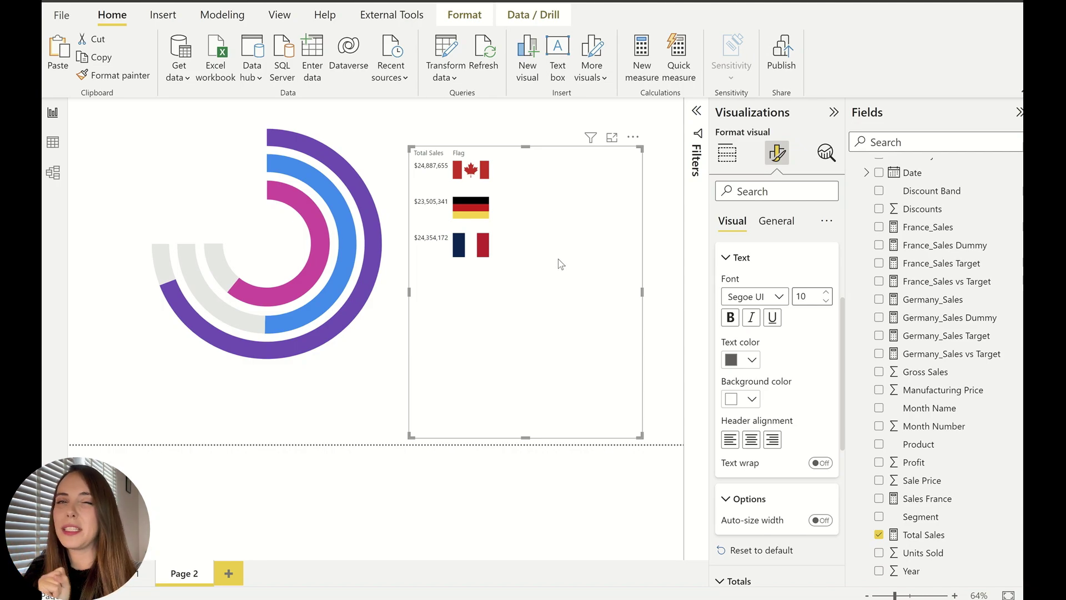
left_click(752, 360)
left_click(741, 122)
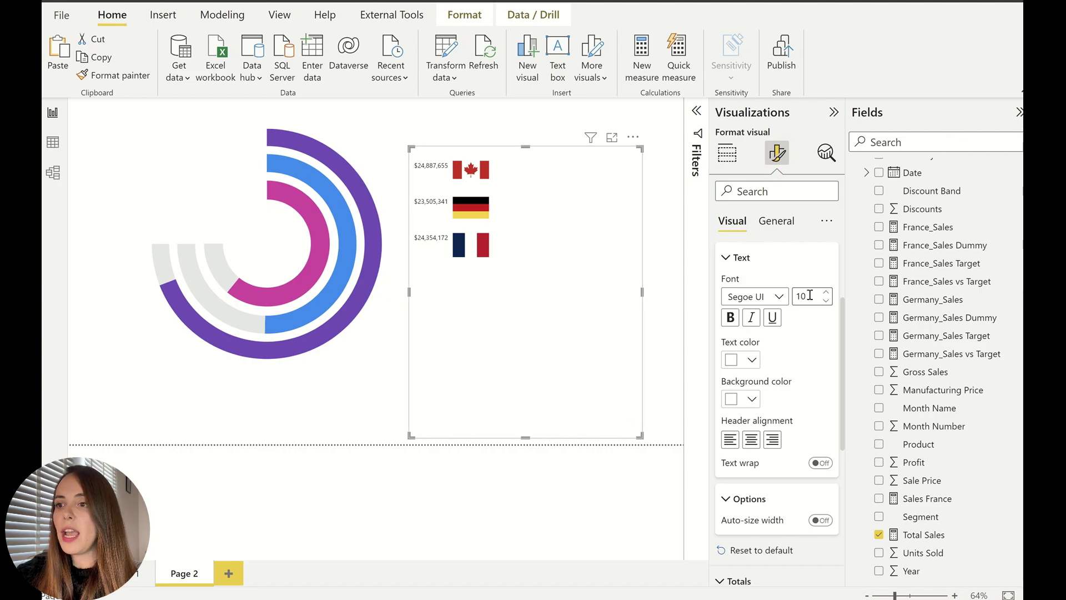
scroll(822, 306, "up", 2)
left_click(753, 309)
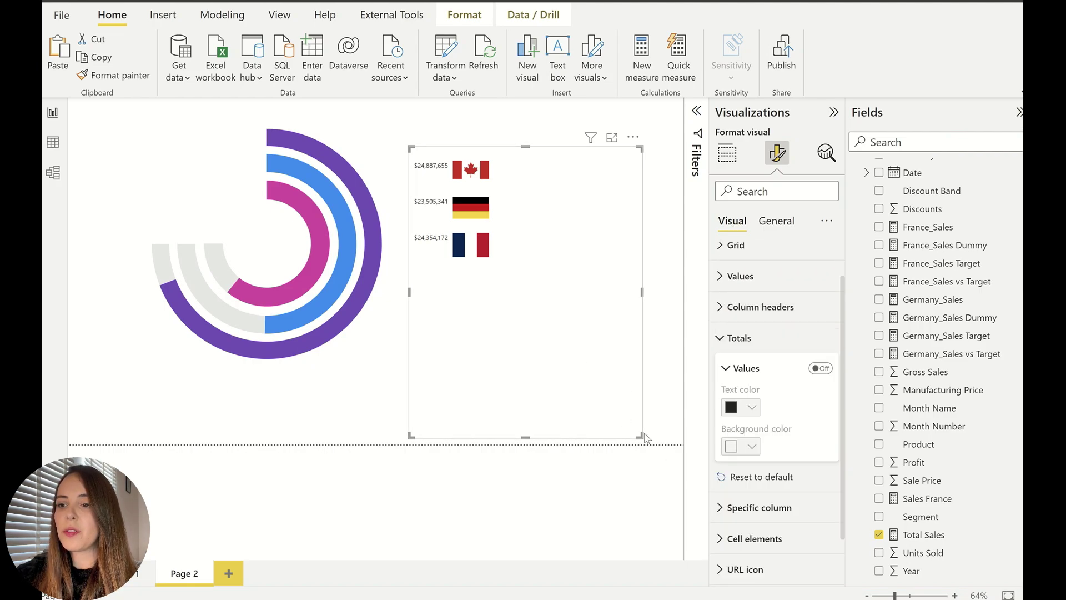
Shrink the flag table and move it over the donut rings' upper left.
left_click_drag(637, 434, 528, 304)
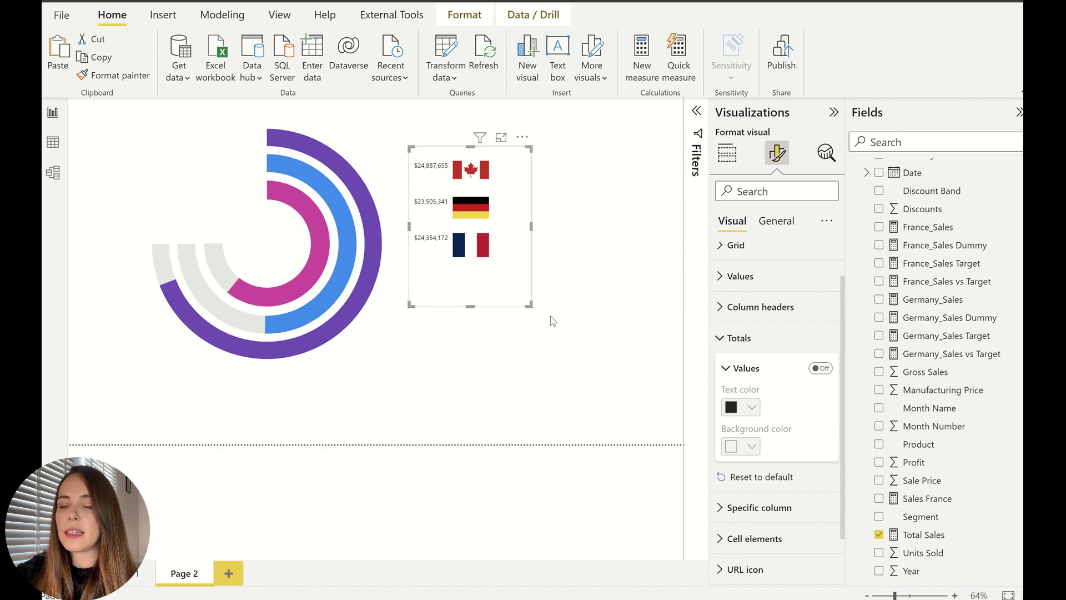
mouse_move(529, 303)
left_mouse_down()
mouse_move(519, 274)
mouse_move(520, 295)
left_mouse_up()
left_click_drag(514, 139, 282, 96)
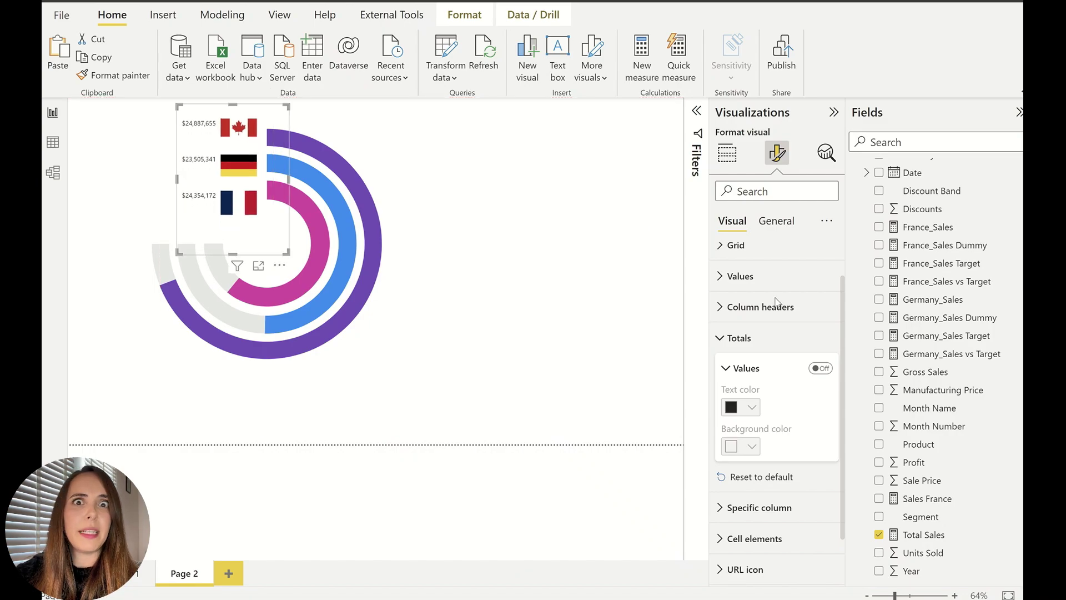
Reduce the flag image height to 49 px and reposition the table so flags meet ring ends.
scroll(793, 481, "down", 2)
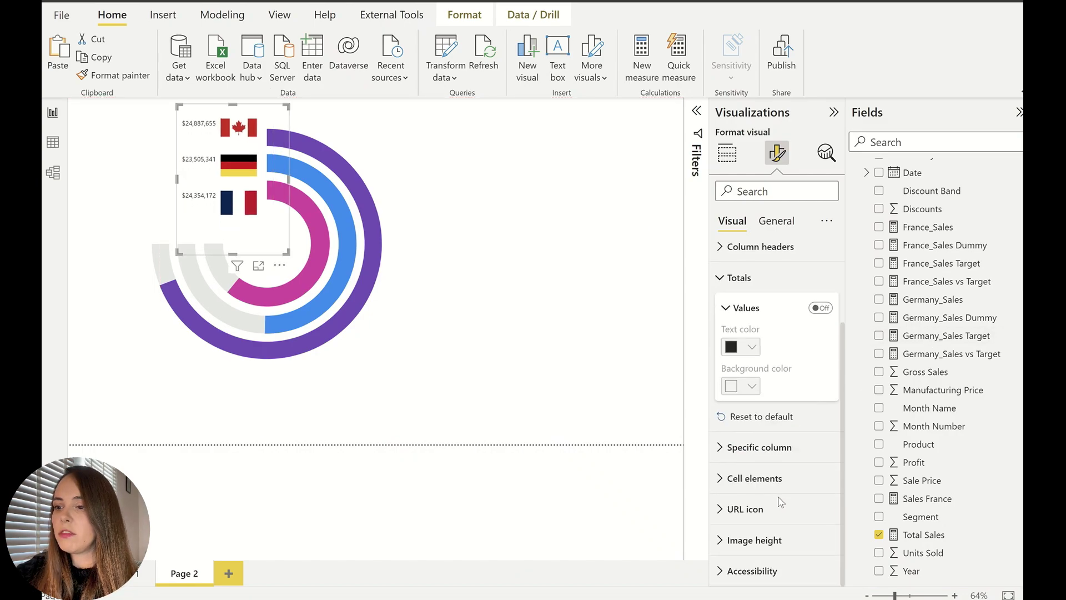
left_click(767, 542)
scroll(757, 507, "down", 2)
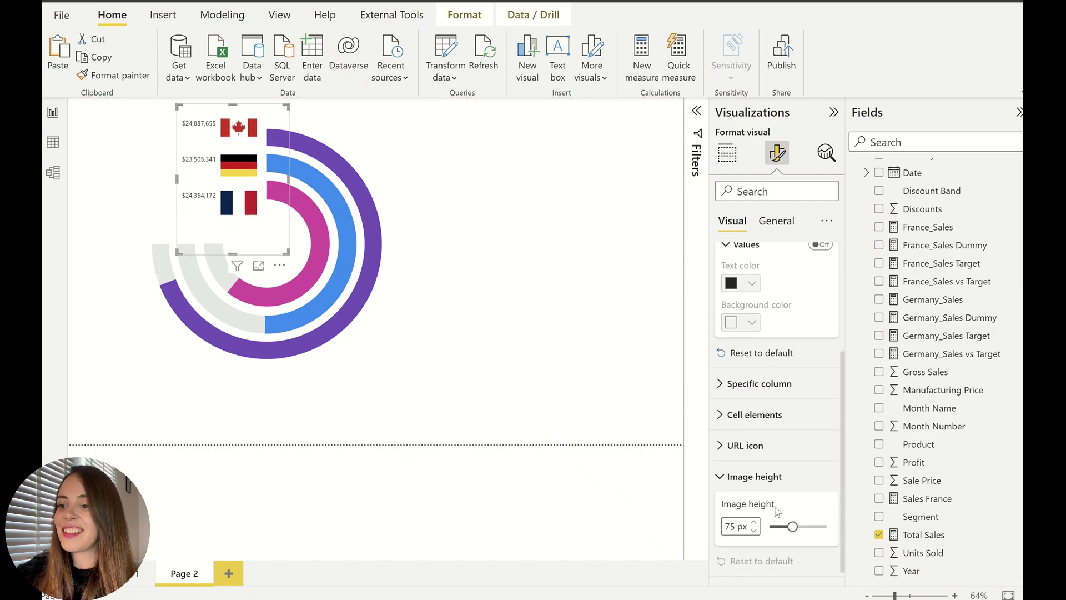
left_click(793, 505)
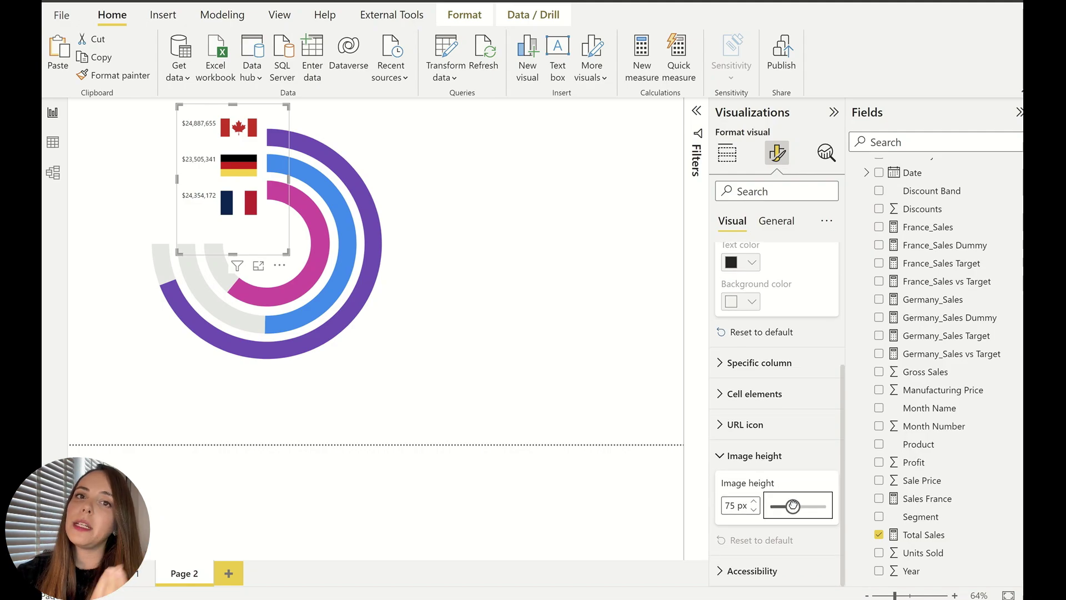
left_click_drag(793, 506, 779, 506)
left_click_drag(252, 213, 310, 229)
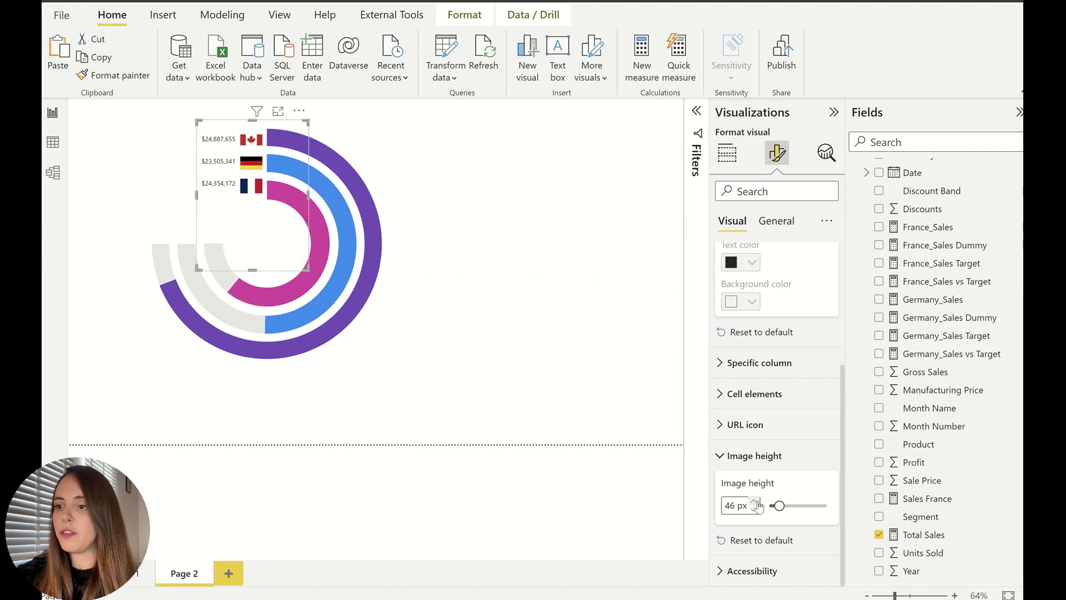
left_click(755, 501)
left_click(755, 502)
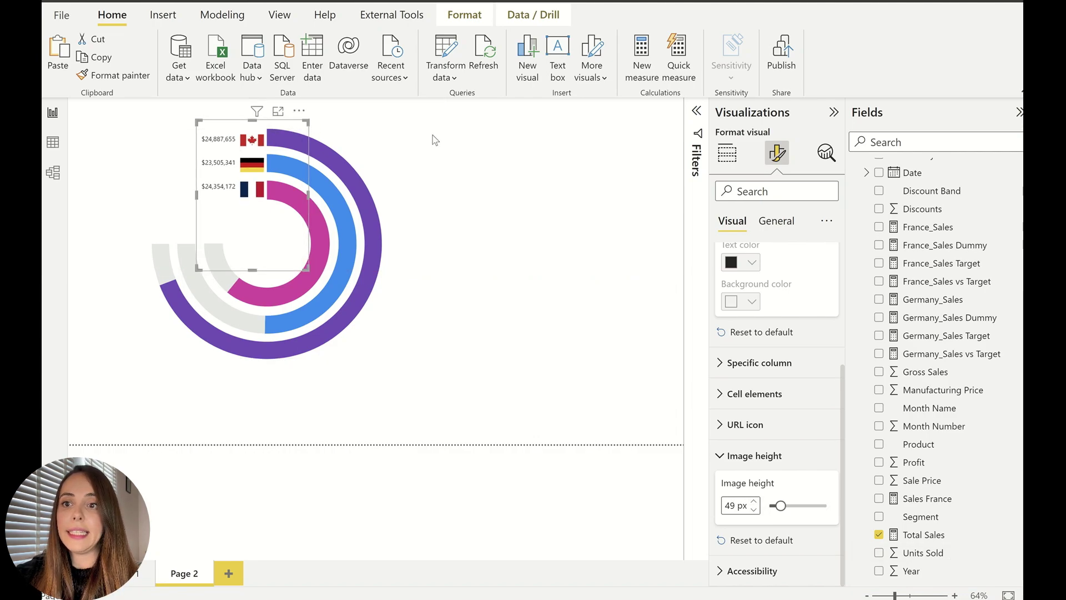
Deselect the flag table to preview its placement, then select it again.
left_click(553, 278)
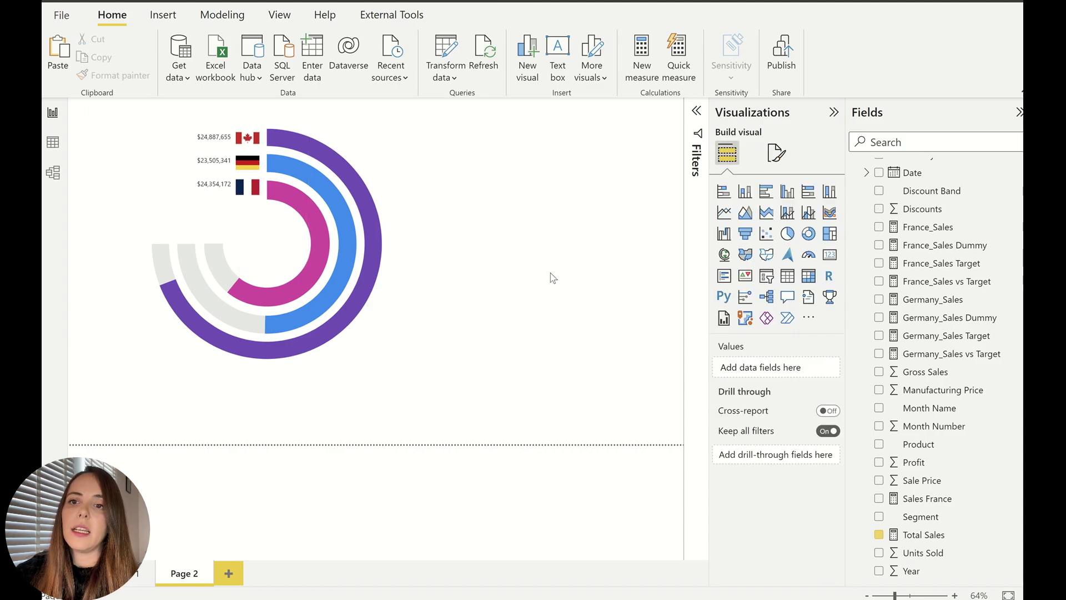
left_click(242, 236)
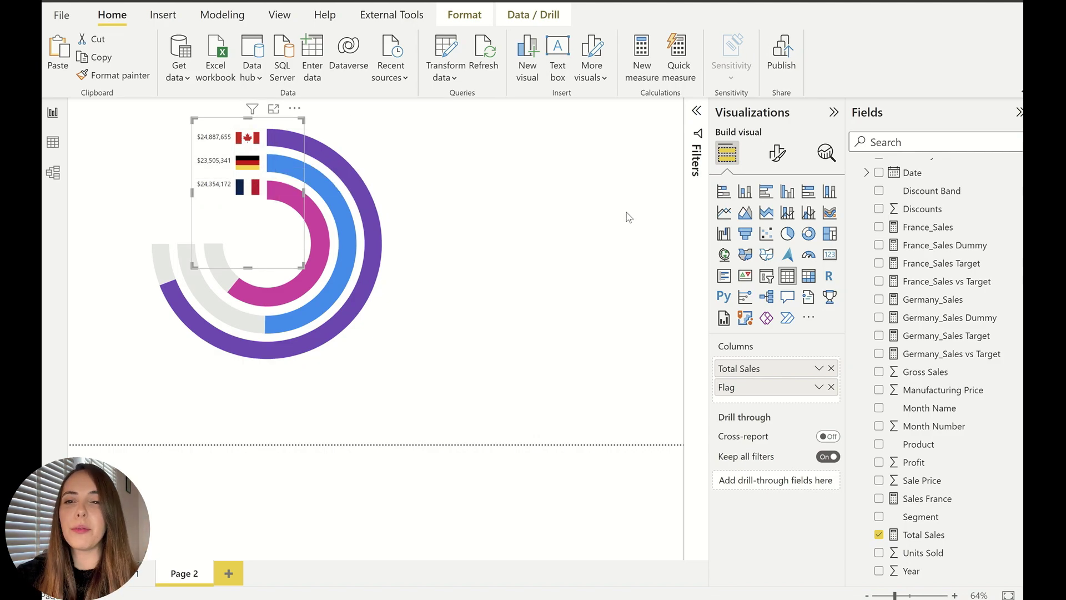
Raise the flag table's Grid > Options row padding from 1 to 2.
left_click(777, 152)
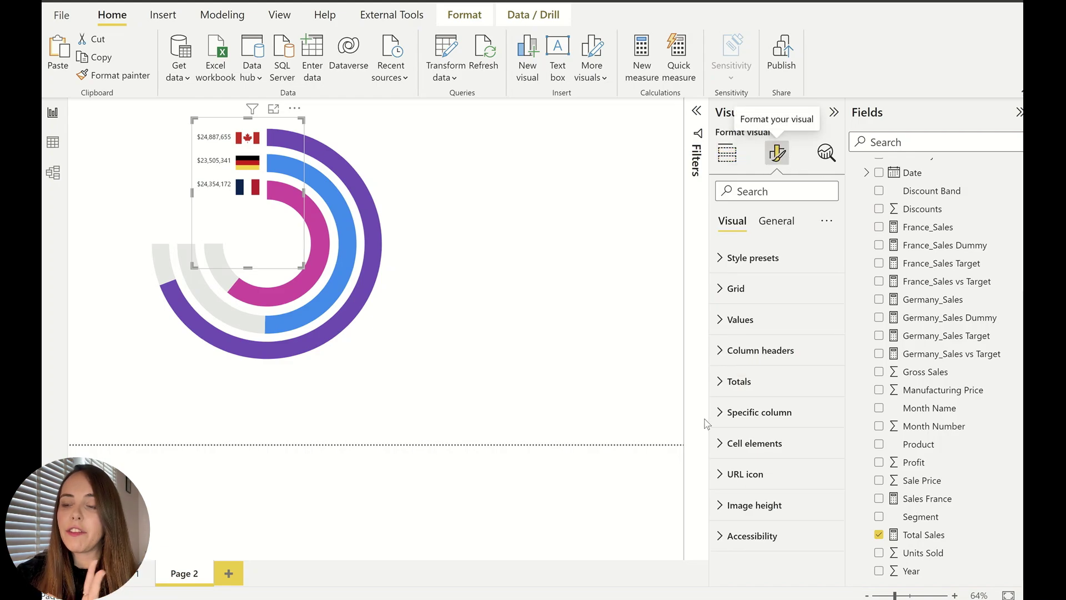
left_click(761, 288)
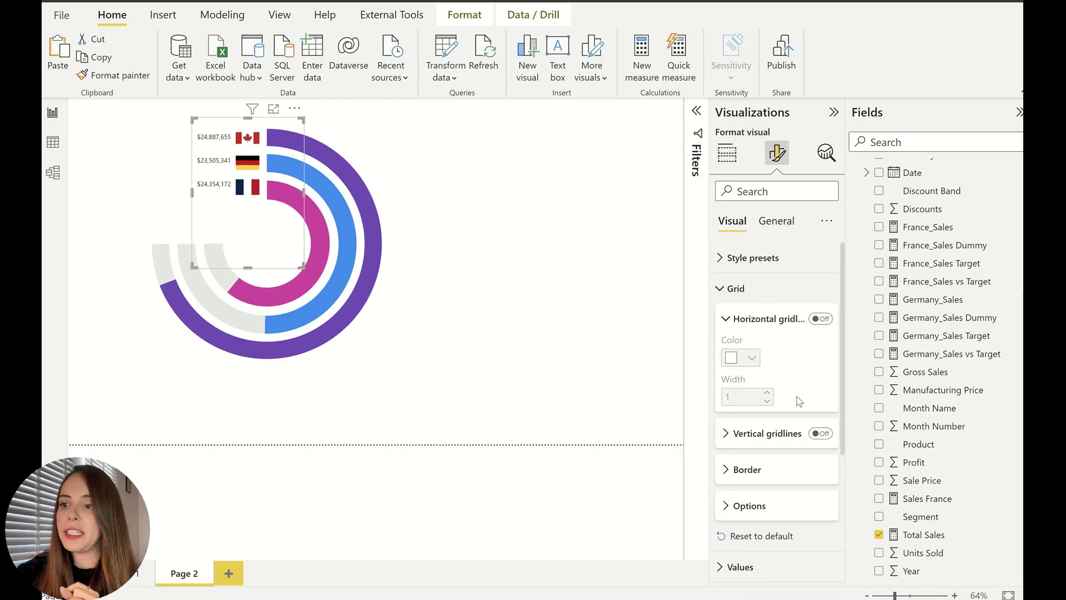
scroll(731, 418, "down", 2)
left_click(736, 404)
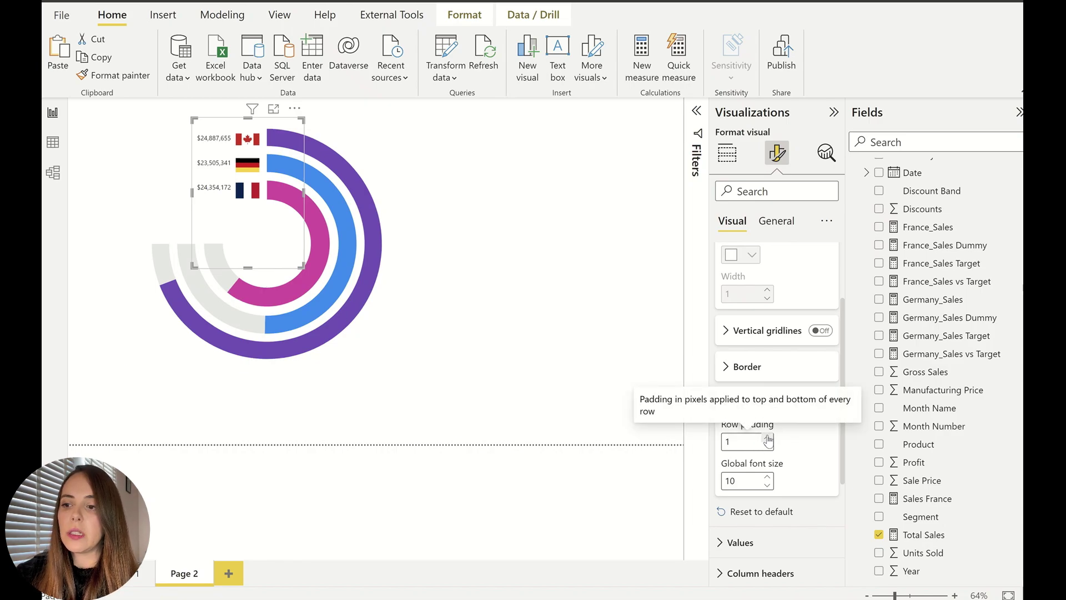
key("Up")
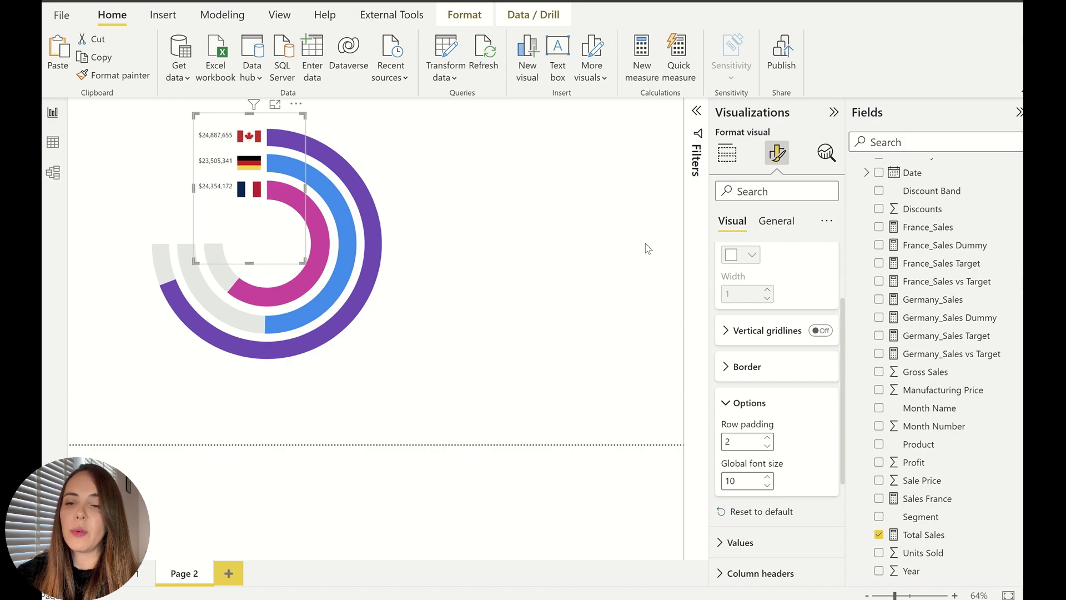
left_click(626, 284)
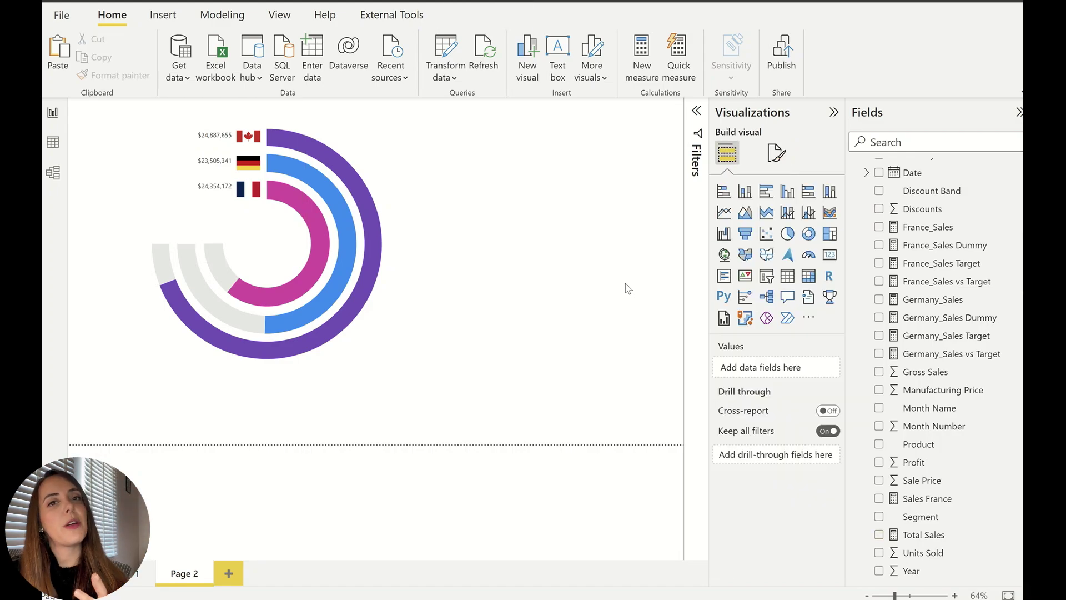